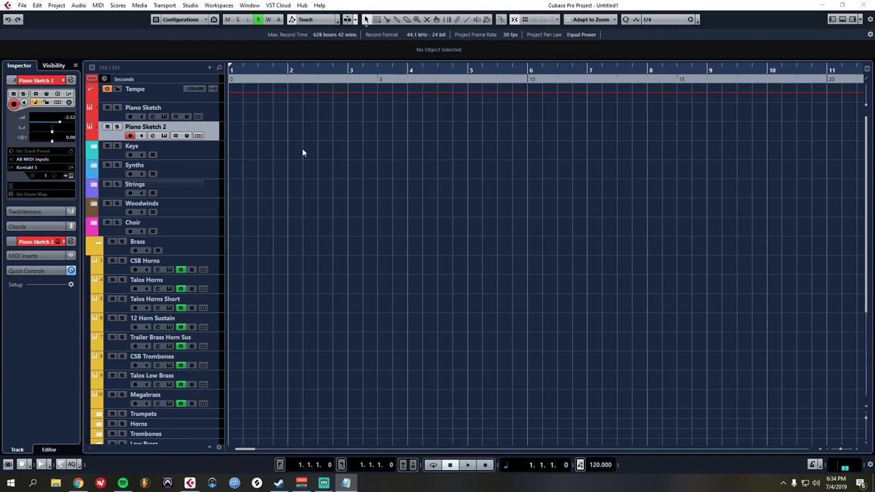
- Select the Piano Sketch track for recording
{"action": "left_click", "coordinate": [303, 151]}
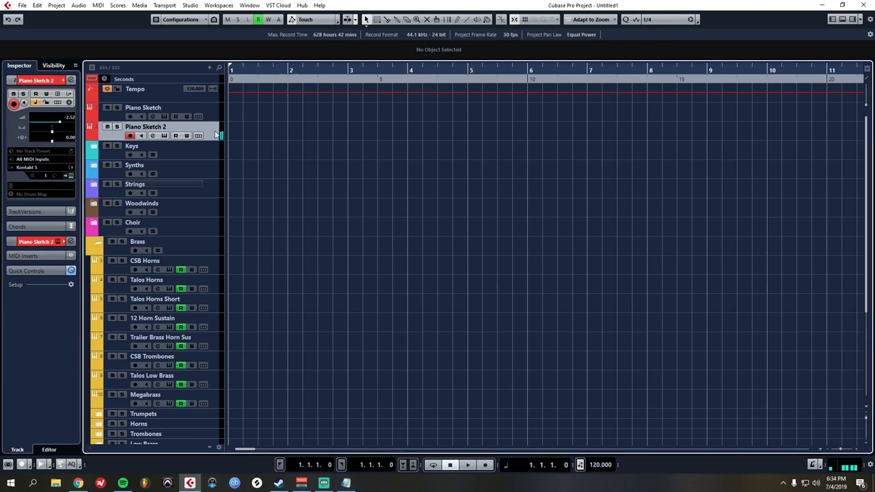
{"action": "left_click", "coordinate": [212, 118]}
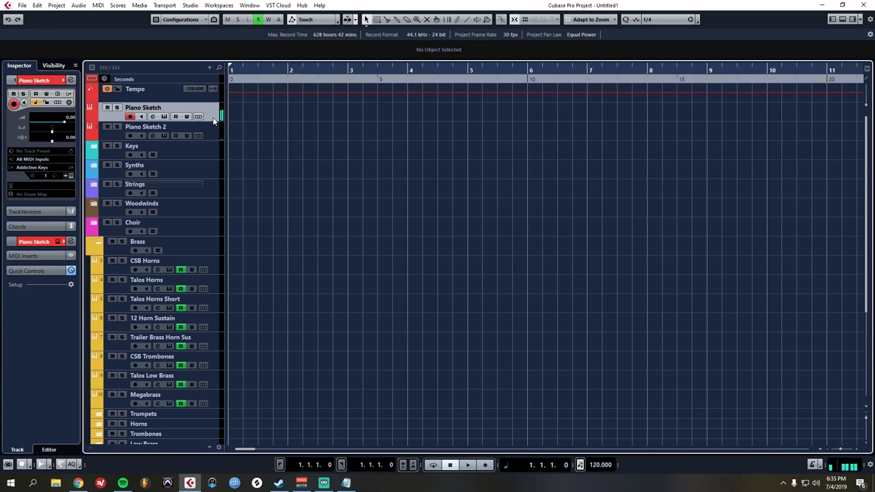
{"action": "key", "text": "KP_Multiply"}
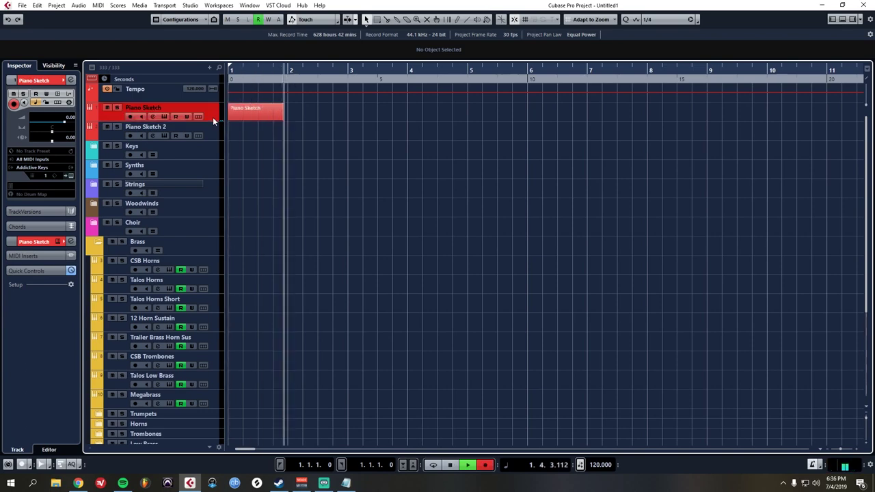
{"action": "key", "text": "space"}
{"action": "key", "text": "ctrl+z"}
{"action": "key", "text": "KP_Multiply"}
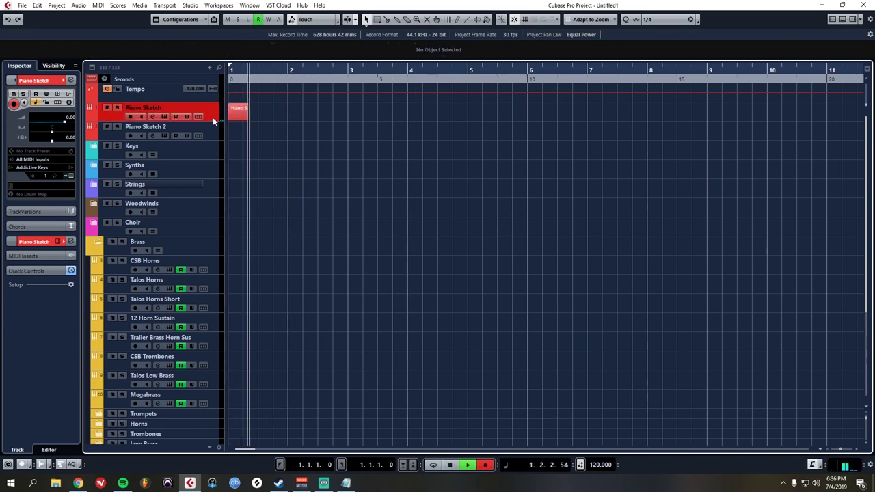
{"action": "key", "text": "space"}
{"action": "key", "text": "ctrl+z"}
{"action": "key", "text": "KP_Multiply"}
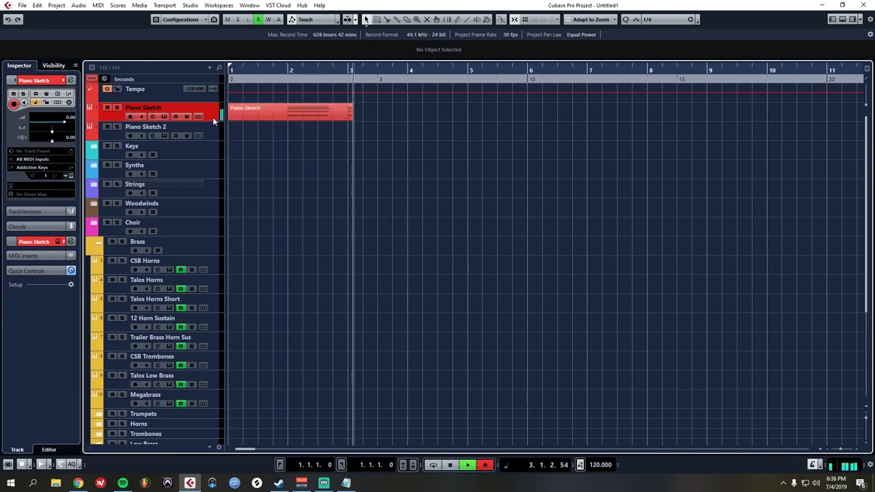
{"action": "key", "text": "space"}
{"action": "key", "text": "ctrl+z"}
- Record an eight-bar chord progression on the Piano Sketch track, starting at bar 2, and play it back
{"action": "key", "text": "KP_Multiply"}
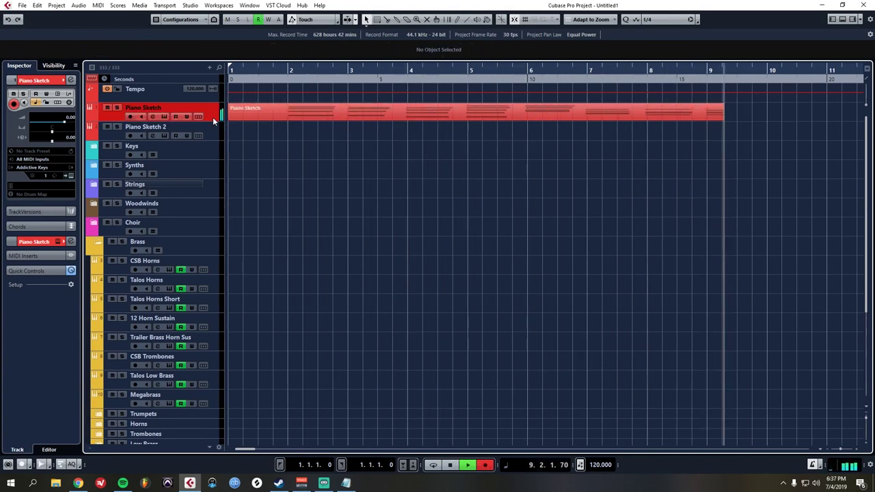
{"action": "key", "text": "space"}
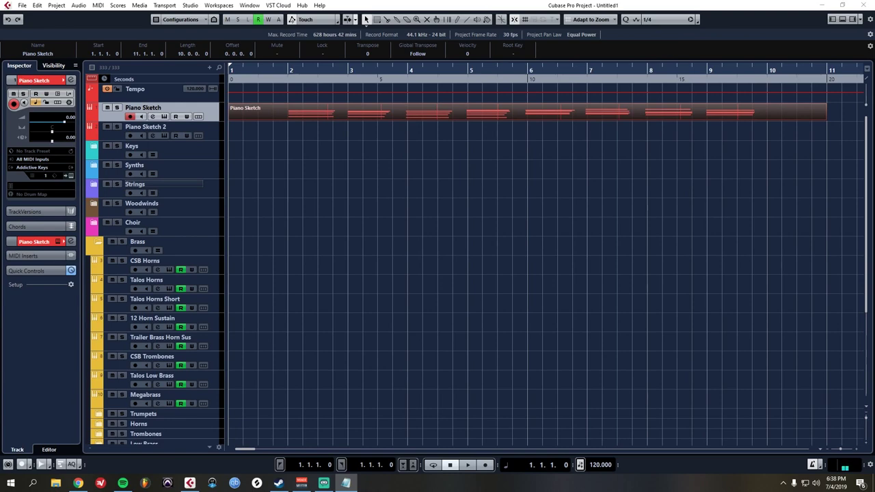
{"action": "left_click", "coordinate": [268, 174]}
{"action": "key", "text": "space"}
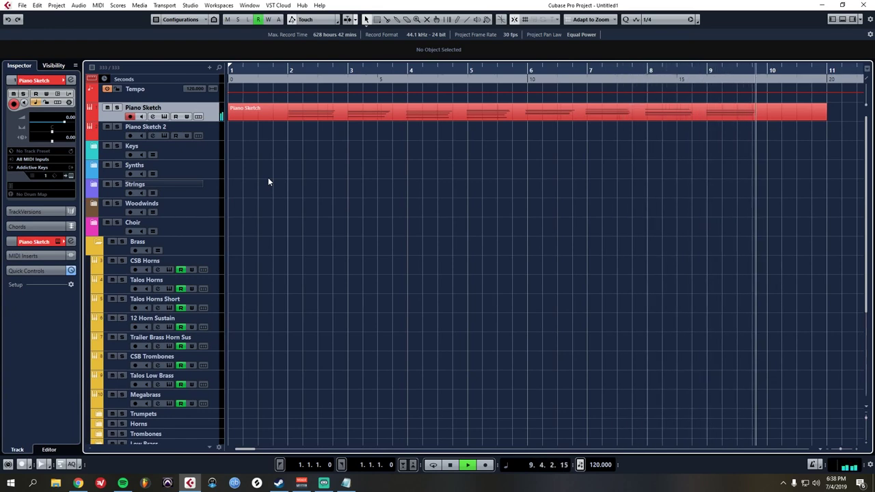
{"action": "key", "text": "space"}
- Trim the Piano Sketch clip to run from bar 2 to bar 10 and duplicate it directly after itself
{"action": "scroll", "coordinate": [267, 148], "scroll_direction": "down", "scroll_amount": 3}
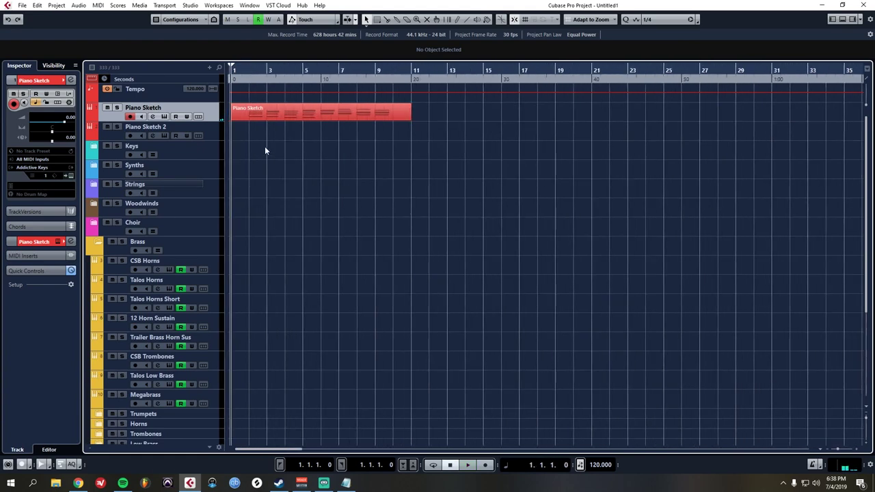
{"action": "scroll", "coordinate": [265, 145], "scroll_direction": "up", "scroll_amount": 1}
{"action": "scroll", "coordinate": [266, 143], "scroll_direction": "left", "scroll_amount": 1}
{"action": "left_click", "coordinate": [257, 117]}
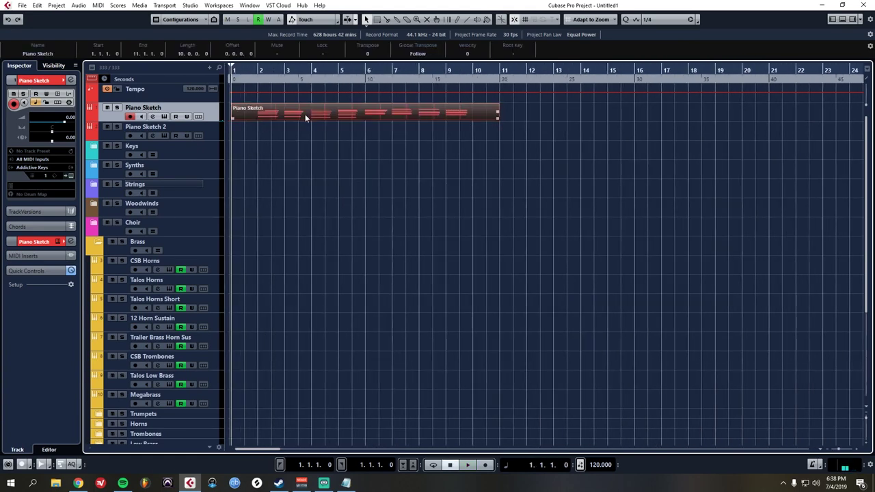
{"action": "left_click_drag", "start_coordinate": [232, 117], "coordinate": [259, 119]}
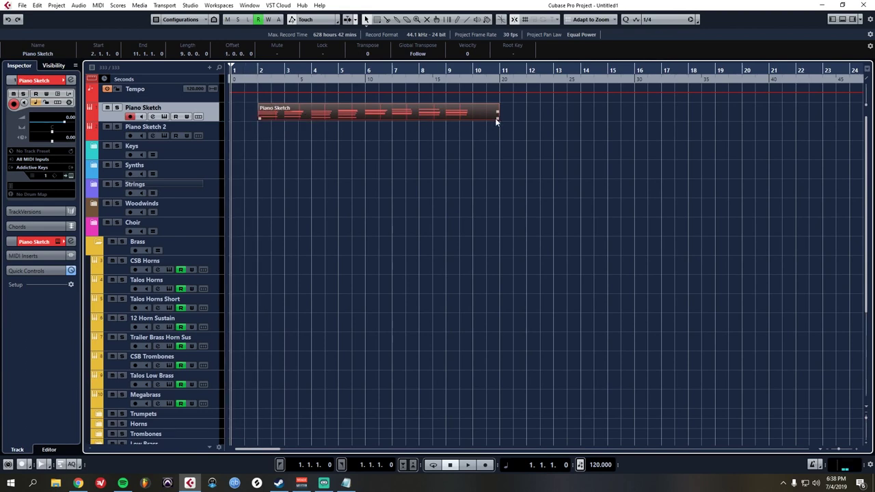
{"action": "left_click_drag", "start_coordinate": [496, 119], "coordinate": [471, 119]}
{"action": "key", "text": "ctrl+d"}
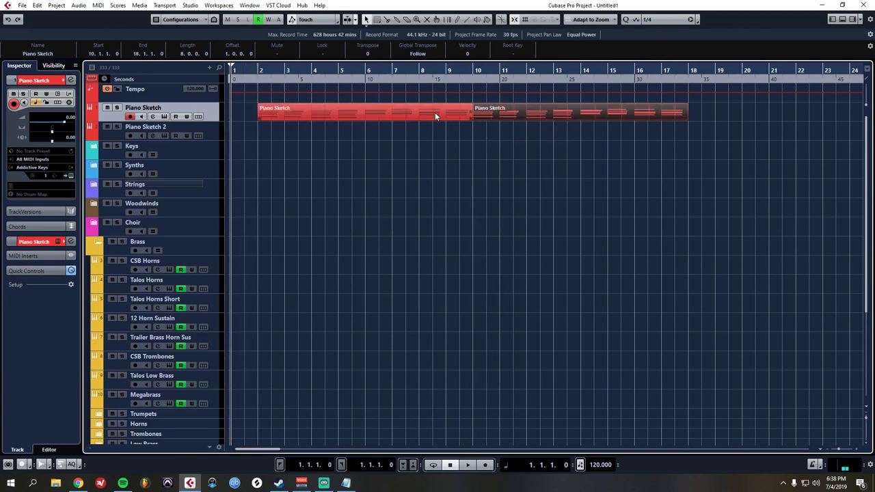
- Open the duplicated clip in the Key Editor, raise the top note of bar 17 to D3, and audition from bar 16
{"action": "double_click", "coordinate": [498, 113]}
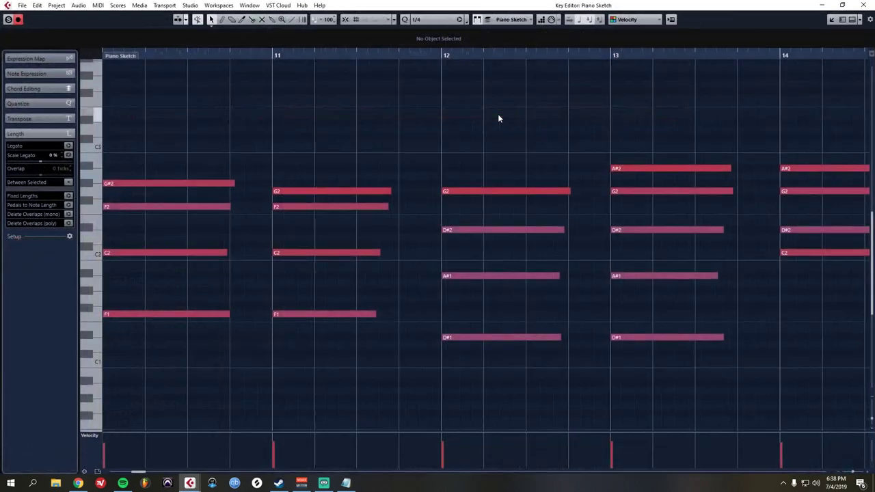
{"action": "key", "text": "g"}
{"action": "key", "text": "g"}
{"action": "key", "text": "g"}
{"action": "scroll", "coordinate": [678, 146], "scroll_direction": "up", "scroll_amount": 2}
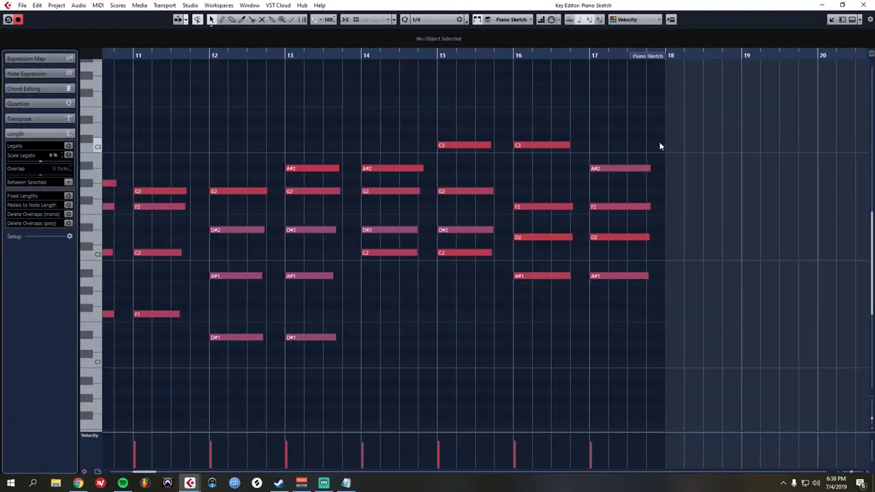
{"action": "scroll", "coordinate": [627, 140], "scroll_direction": "up", "scroll_amount": 1}
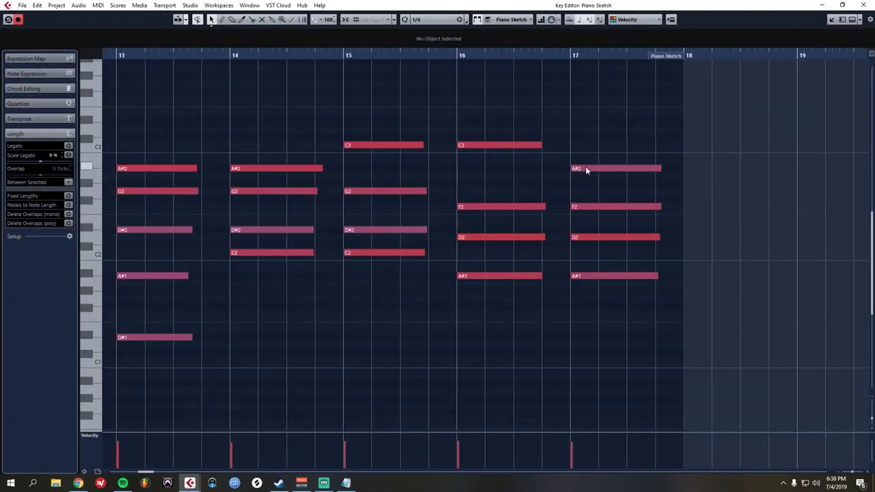
{"action": "left_click_drag", "start_coordinate": [585, 168], "coordinate": [585, 131]}
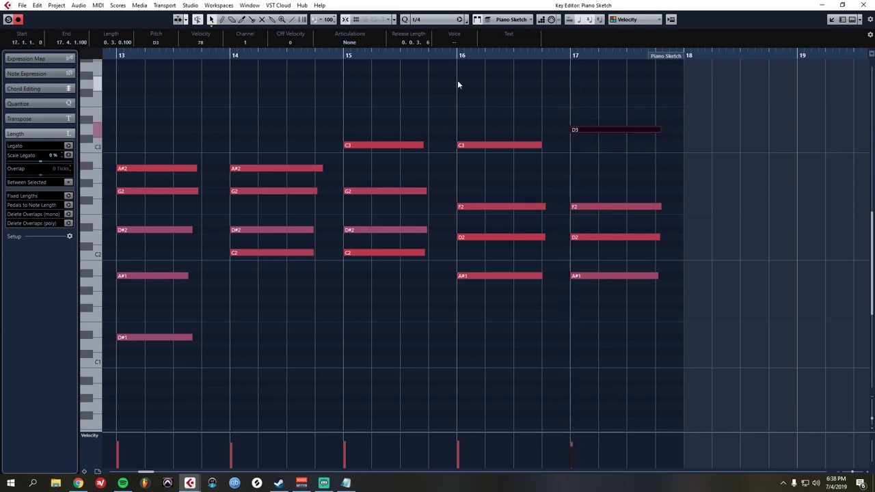
{"action": "left_click", "coordinate": [445, 57]}
{"action": "key", "text": "space"}
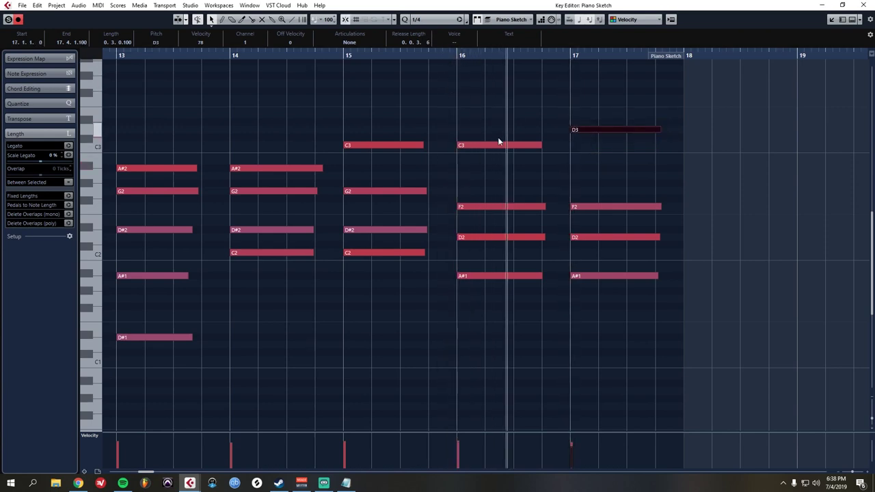
{"action": "key", "text": "space"}
{"action": "scroll", "coordinate": [432, 134], "scroll_direction": "down", "scroll_amount": 5}
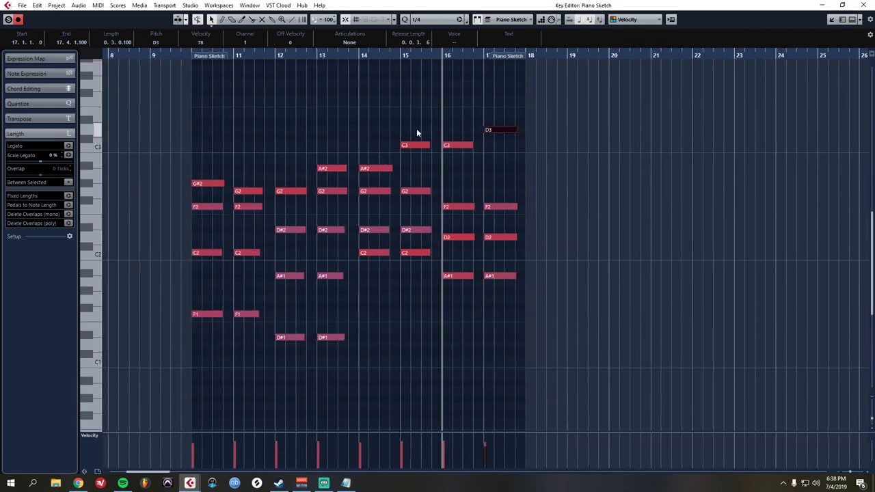
- Raise the A#1 notes in bars 12 and 13 to C2 and audition the changed chords
{"action": "scroll", "coordinate": [225, 106], "scroll_direction": "up", "scroll_amount": 4}
{"action": "left_click_drag", "start_coordinate": [353, 276], "coordinate": [353, 253]}
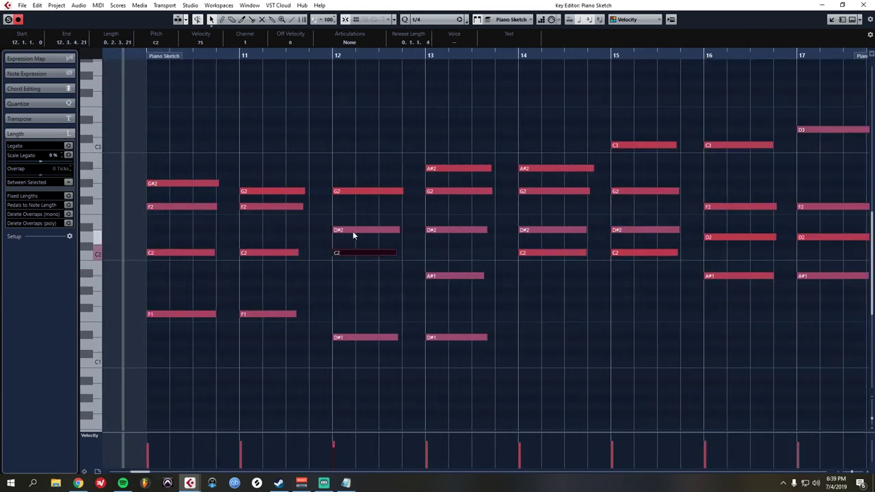
{"action": "key", "text": "space"}
{"action": "left_click_drag", "start_coordinate": [443, 275], "coordinate": [443, 252]}
{"action": "key", "text": "space"}
{"action": "scroll", "coordinate": [343, 148], "scroll_direction": "down", "scroll_amount": 5}
{"action": "scroll", "coordinate": [426, 144], "scroll_direction": "up", "scroll_amount": 4}
{"action": "key", "text": "space"}
- Lower the G2 note of the chord in bar 14 to F2 and audition it
{"action": "left_click", "coordinate": [402, 168]}
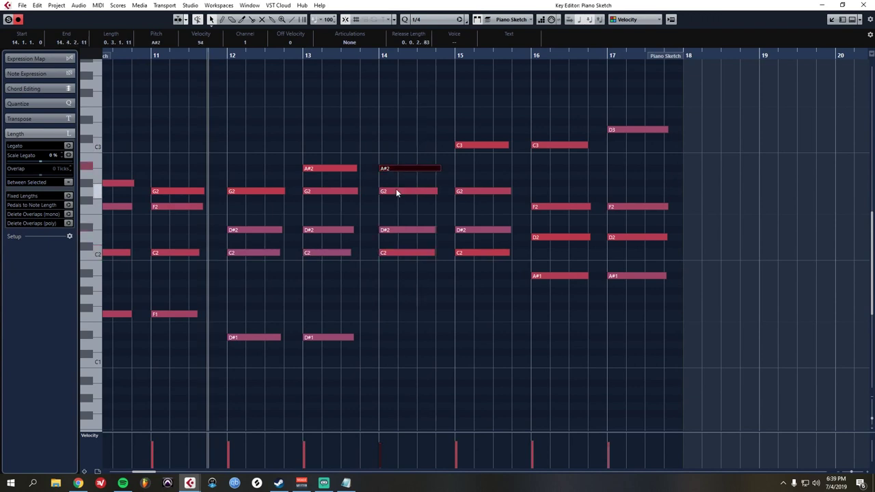
{"action": "left_click_drag", "start_coordinate": [396, 191], "coordinate": [396, 206]}
{"action": "key", "text": "space"}
{"action": "left_click", "coordinate": [483, 253]}
{"action": "mouse_move", "coordinate": [410, 253]}
{"action": "left_mouse_down"}
{"action": "mouse_move", "coordinate": [410, 276]}
{"action": "mouse_move", "coordinate": [410, 252]}
{"action": "left_mouse_up"}
{"action": "mouse_move", "coordinate": [400, 168]}
{"action": "left_mouse_down"}
{"action": "mouse_move", "coordinate": [401, 157]}
{"action": "mouse_move", "coordinate": [400, 168]}
{"action": "left_mouse_up"}
{"action": "key", "text": "space"}
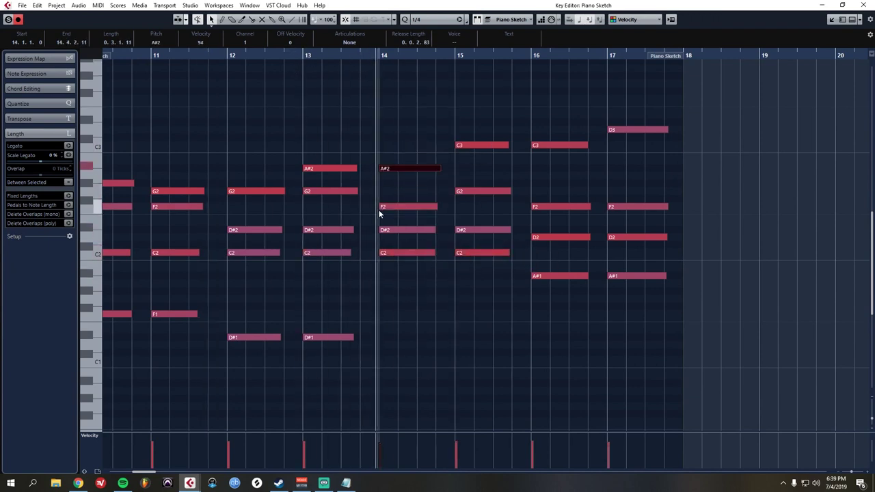
{"action": "key", "text": "space"}
- Raise the top note of the chord in bar 13 to C3 and audition the passage
{"action": "key", "text": "space"}
{"action": "left_click_drag", "start_coordinate": [326, 168], "coordinate": [326, 146]}
{"action": "key", "text": "space"}
{"action": "key", "text": "space"}
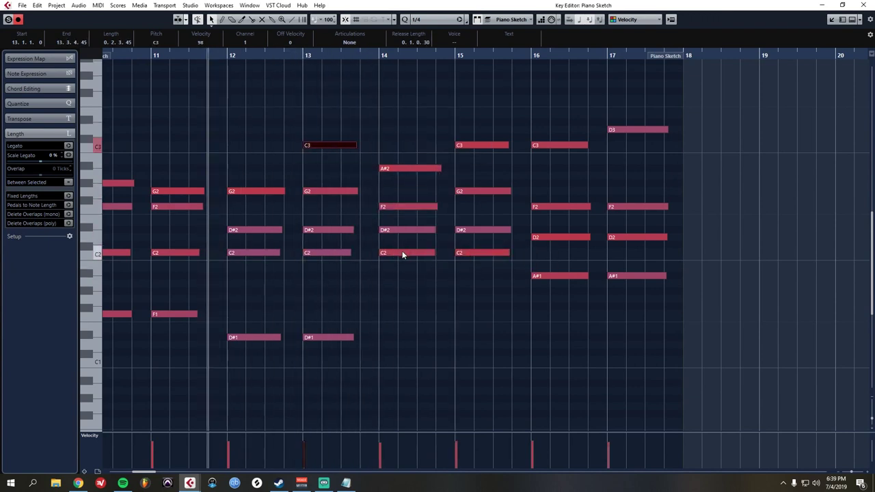
{"action": "key", "text": "space"}
{"action": "left_click", "coordinate": [254, 337]}
{"action": "key", "text": "space"}
- Audition the clip and drop the lowest note of each chord in bars 14 to 17 to a deeper bass pitch
{"action": "key", "text": "g"}
{"action": "key", "text": "g"}
{"action": "left_click_drag", "start_coordinate": [143, 58], "coordinate": [128, 76]}
{"action": "key", "text": "space"}
{"action": "key", "text": "space"}
{"action": "left_click_drag", "start_coordinate": [410, 253], "coordinate": [410, 299]}
{"action": "left_click_drag", "start_coordinate": [470, 253], "coordinate": [470, 298]}
{"action": "left_click_drag", "start_coordinate": [531, 276], "coordinate": [531, 314]}
{"action": "left_click_drag", "start_coordinate": [591, 276], "coordinate": [592, 314]}
{"action": "left_click", "coordinate": [586, 246]}
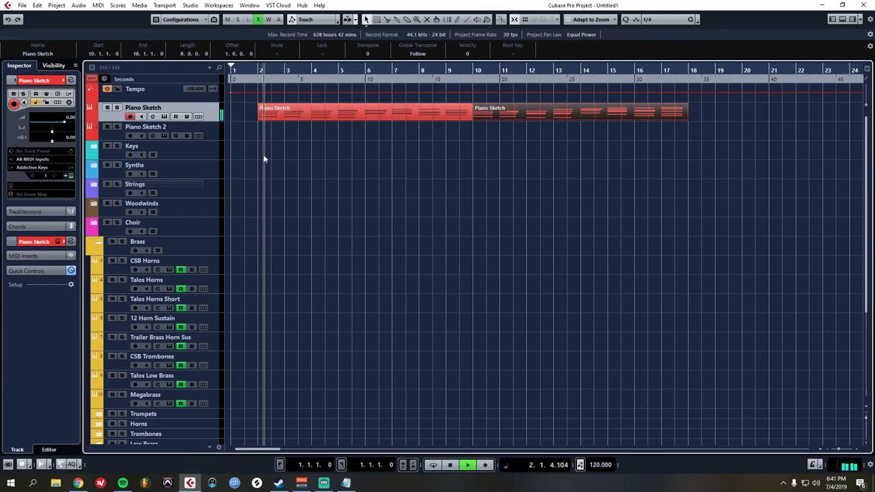
- Play both Piano Sketch clips through to bar 17 and open the first one for inspection
{"action": "left_click", "coordinate": [266, 152]}
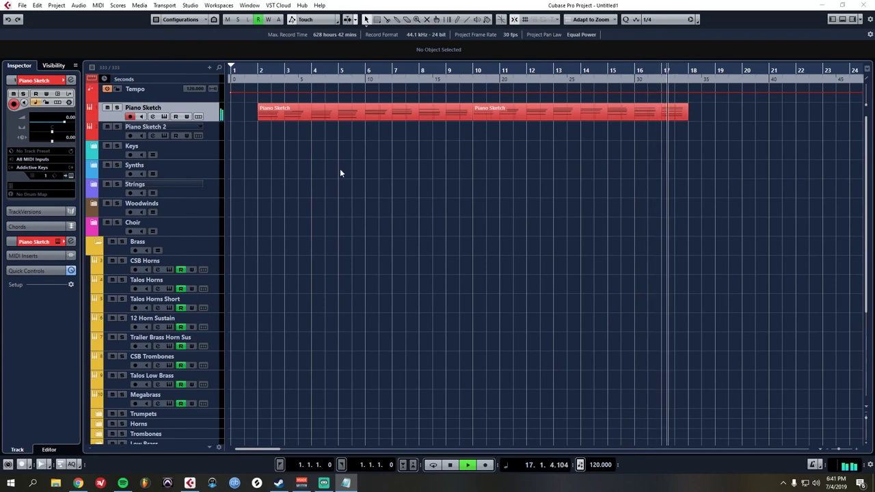
{"action": "key", "text": "space"}
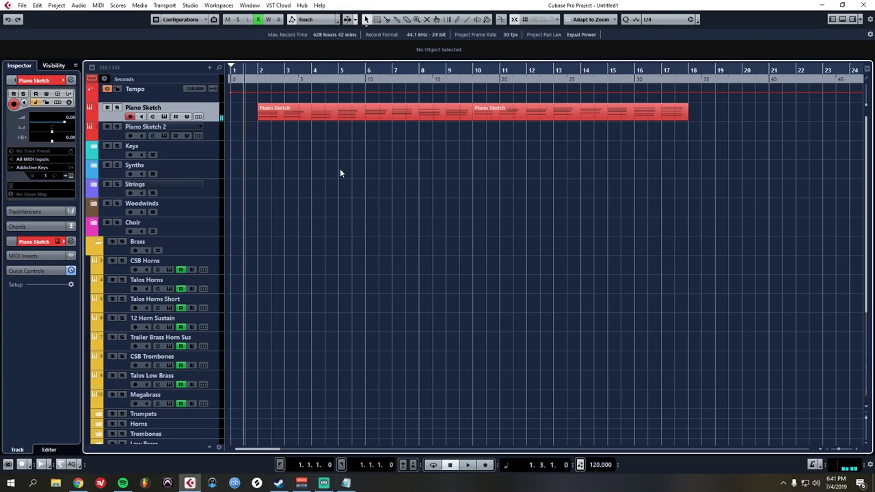
{"action": "double_click", "coordinate": [339, 114]}
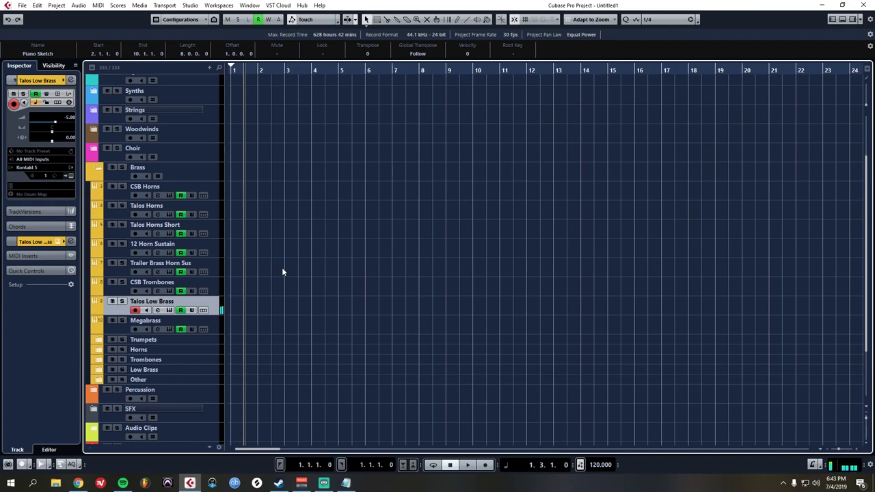
- Record a low brass part on the Talos Low Brass track along with the piano sketch
{"action": "left_click", "coordinate": [152, 284]}
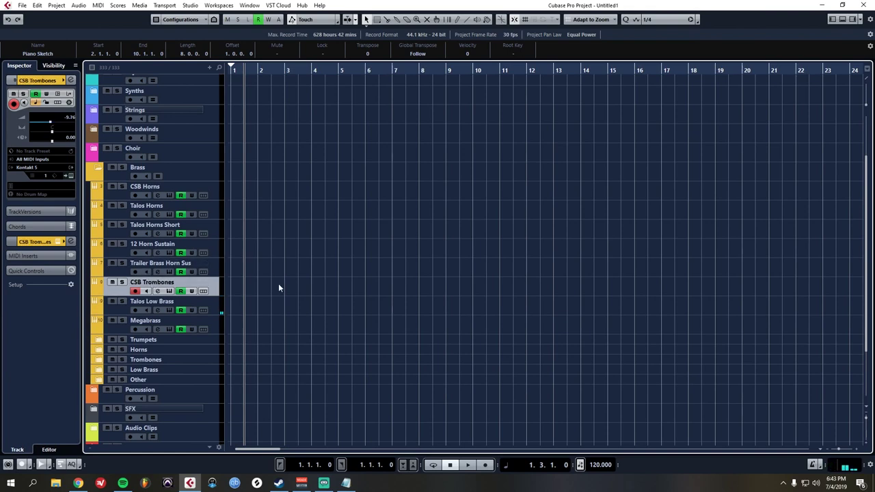
{"action": "left_click", "coordinate": [192, 304]}
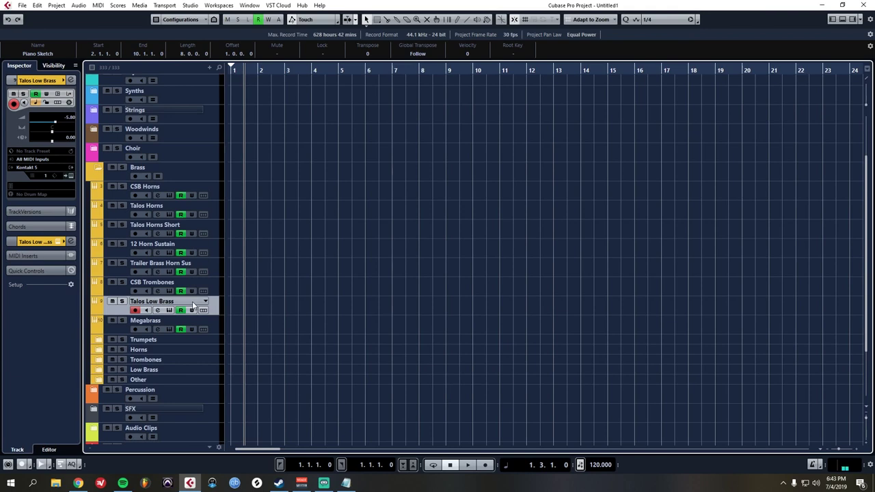
{"action": "scroll", "coordinate": [337, 287], "scroll_direction": "up", "scroll_amount": 4}
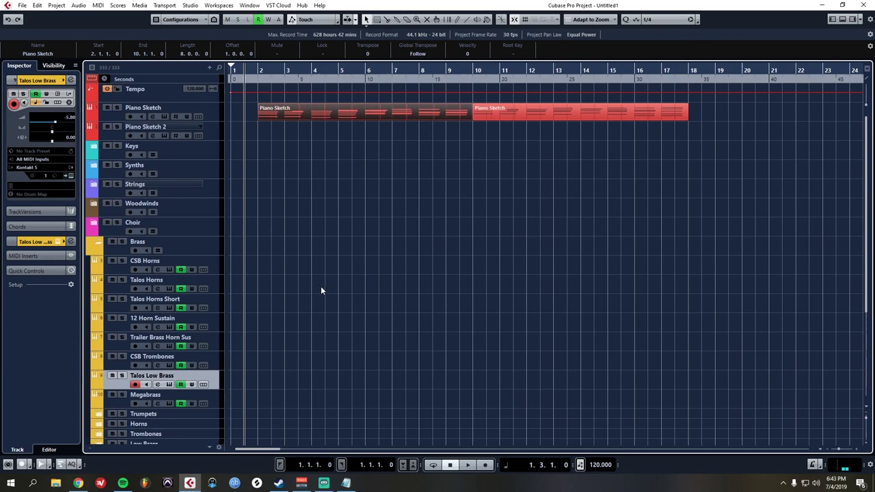
{"action": "key", "text": "KP_Multiply"}
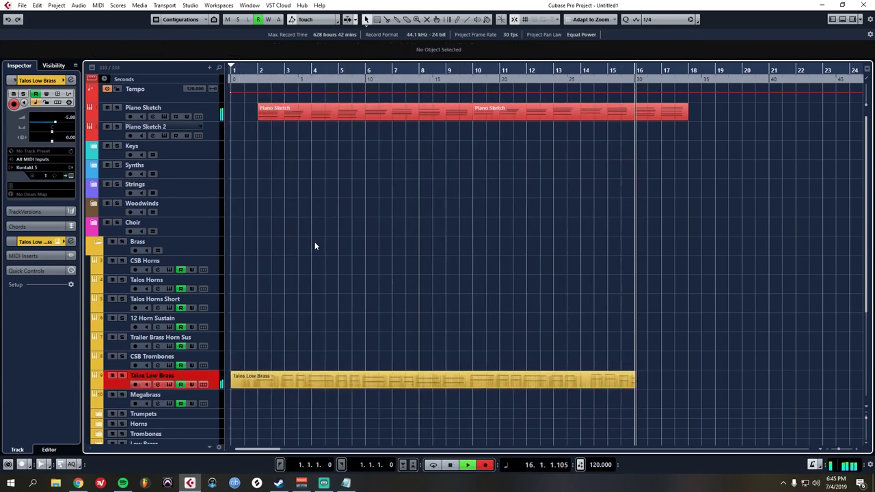
{"action": "key", "text": "space"}
- Open the Talos Low Brass recording in the Key Editor and audition its notes
{"action": "double_click", "coordinate": [311, 380]}
{"action": "key", "text": "space"}
{"action": "key", "text": "space"}
{"action": "key", "text": "h"}
{"action": "key", "text": "h"}
{"action": "key", "text": "h"}
{"action": "left_click_drag", "start_coordinate": [182, 134], "coordinate": [229, 268]}
{"action": "key", "text": "g"}
{"action": "key", "text": "g"}
{"action": "key", "text": "space"}
- Lengthen the C1 and C2 notes in bar 6 of the Talos Low Brass clip
{"action": "key", "text": "g"}
{"action": "key", "text": "h"}
{"action": "key", "text": "h"}
{"action": "key", "text": "h"}
{"action": "left_click_drag", "start_coordinate": [226, 195], "coordinate": [273, 325]}
{"action": "left_click_drag", "start_coordinate": [286, 315], "coordinate": [293, 317]}
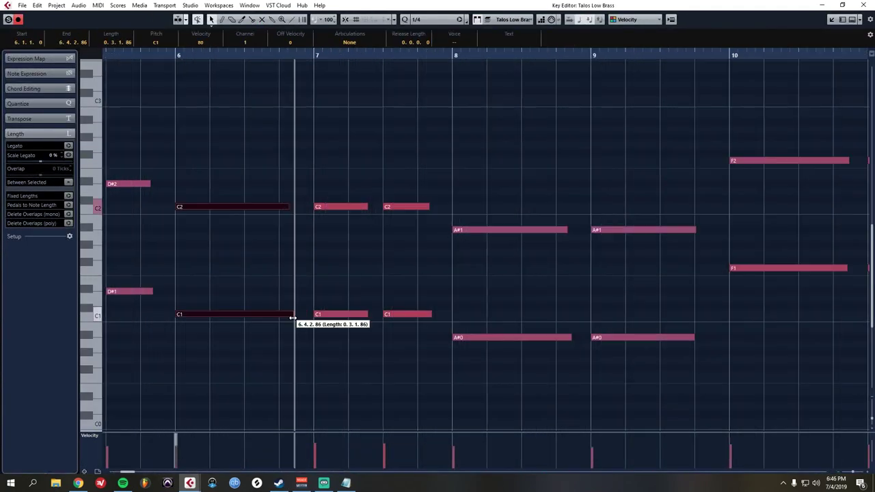
- Lengthen the last C1 and C2 notes of bar 7 and the A#0 and A#1 notes in bar 9
{"action": "key", "text": "g"}
{"action": "key", "text": "g"}
{"action": "key", "text": "g"}
{"action": "key", "text": "h"}
{"action": "key", "text": "h"}
{"action": "key", "text": "h"}
{"action": "left_click_drag", "start_coordinate": [229, 195], "coordinate": [290, 325]}
{"action": "left_click_drag", "start_coordinate": [311, 314], "coordinate": [320, 317]}
{"action": "key", "text": "g"}
{"action": "key", "text": "g"}
{"action": "left_click_drag", "start_coordinate": [263, 211], "coordinate": [287, 343]}
{"action": "left_click_drag", "start_coordinate": [293, 337], "coordinate": [299, 338]}
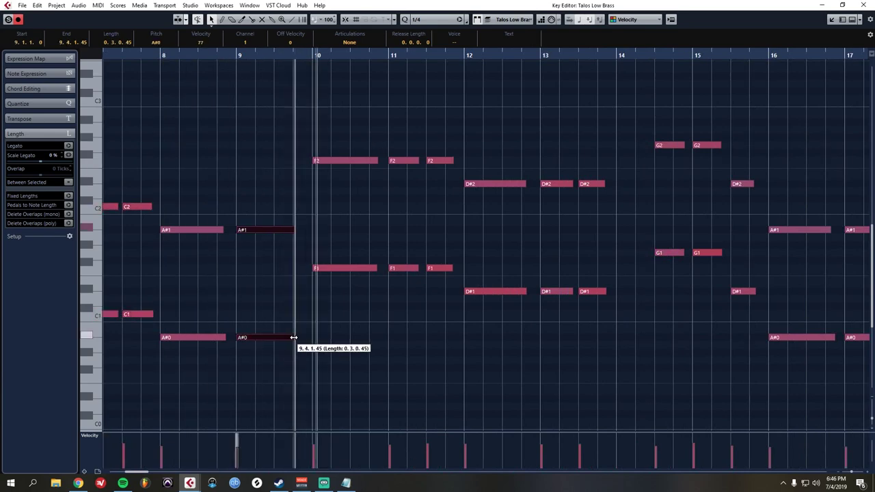
- Move the mid-bar G1 and G2 notes to the start of bar 14, quantize them, and delete the G1 and G2 notes in bar 15
{"action": "left_click_drag", "start_coordinate": [322, 143], "coordinate": [456, 267]}
{"action": "left_click_drag", "start_coordinate": [496, 167], "coordinate": [532, 291]}
{"action": "left_click_drag", "start_coordinate": [290, 130], "coordinate": [317, 260]}
{"action": "left_click_drag", "start_coordinate": [309, 252], "coordinate": [274, 252]}
{"action": "key", "text": "q"}
{"action": "left_click_drag", "start_coordinate": [323, 130], "coordinate": [358, 285]}
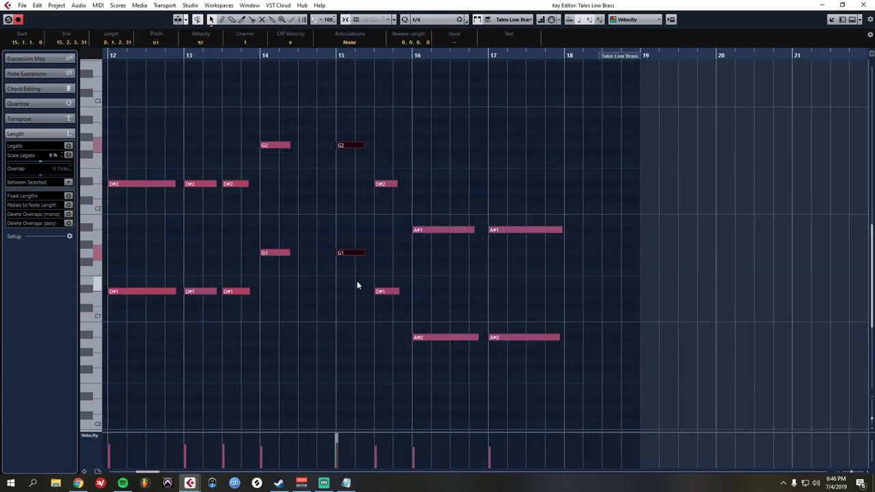
{"action": "key", "text": "Delete"}
- Move the D#1 and D#2 notes to the start of bar 15 and lengthen the octaves in bars 14 and 15 to nearly fill each bar
{"action": "left_click_drag", "start_coordinate": [369, 167], "coordinate": [393, 304]}
{"action": "left_click_drag", "start_coordinate": [384, 292], "coordinate": [347, 291]}
{"action": "left_click_drag", "start_coordinate": [255, 130], "coordinate": [357, 351]}
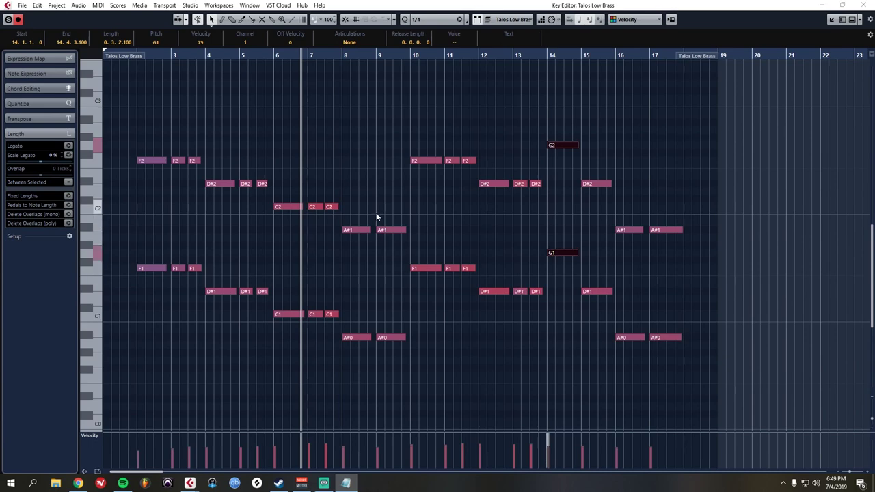
{"action": "scroll", "coordinate": [369, 234], "scroll_direction": "up", "scroll_amount": 3}
{"action": "scroll", "coordinate": [369, 233], "scroll_direction": "down", "scroll_amount": 3}
{"action": "scroll", "coordinate": [369, 234], "scroll_direction": "up", "scroll_amount": 4}
{"action": "left_click", "coordinate": [189, 173]}
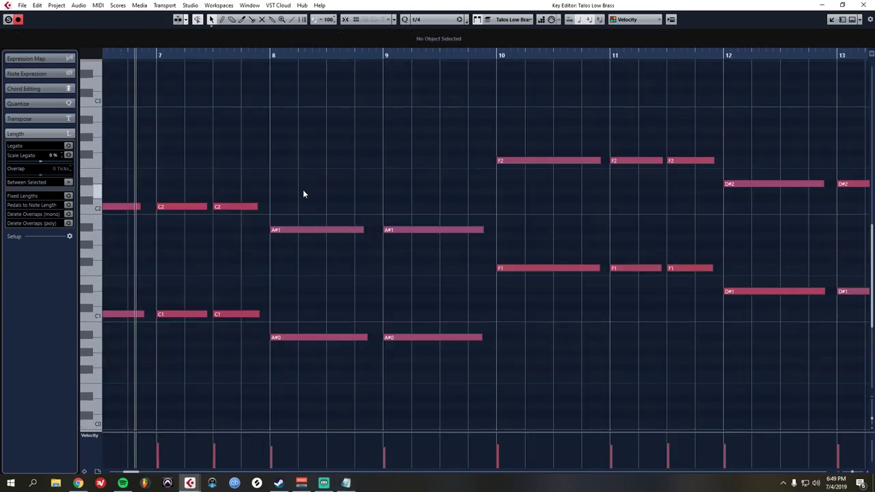
- Play the Talos Low Brass clip from bar 1 to check the cleaned-up notes, and close its editor
{"action": "scroll", "coordinate": [303, 190], "scroll_direction": "down", "scroll_amount": 4}
{"action": "key", "text": "shift+f"}
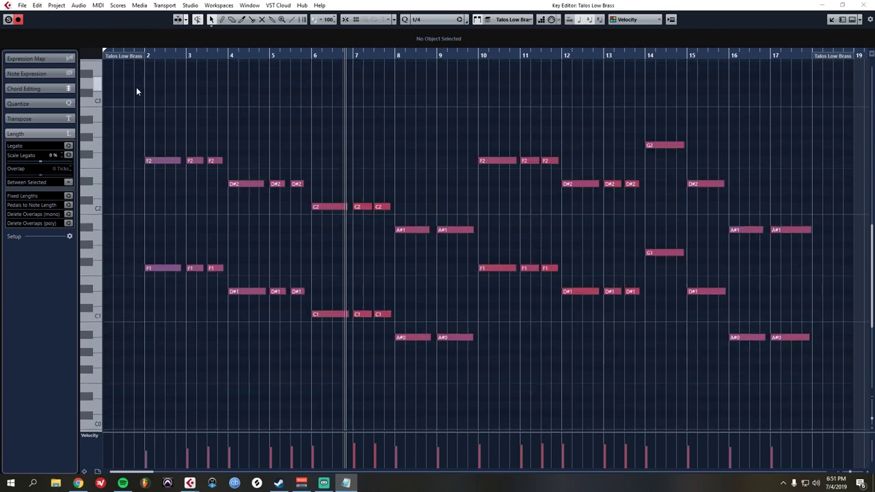
{"action": "scroll", "coordinate": [136, 86], "scroll_direction": "up", "scroll_amount": 4}
{"action": "left_click", "coordinate": [142, 54]}
{"action": "key", "text": "space"}
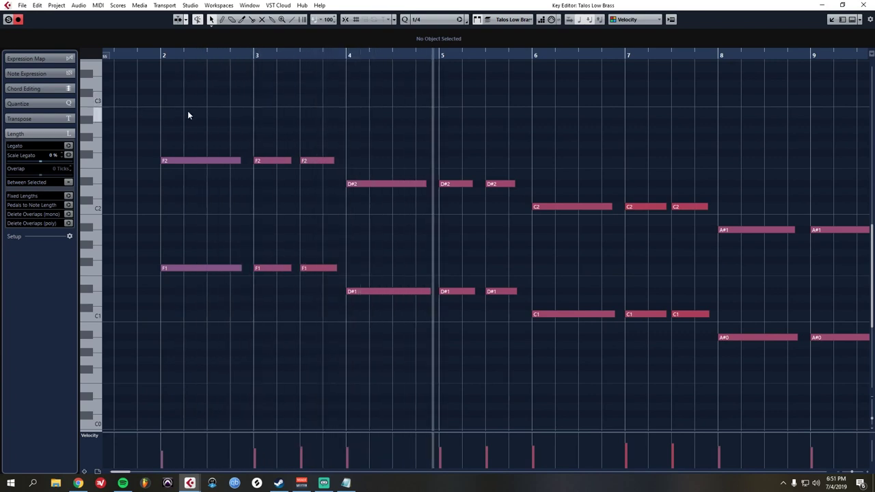
{"action": "scroll", "coordinate": [188, 113], "scroll_direction": "down", "scroll_amount": 1}
{"action": "scroll", "coordinate": [188, 111], "scroll_direction": "down", "scroll_amount": 3}
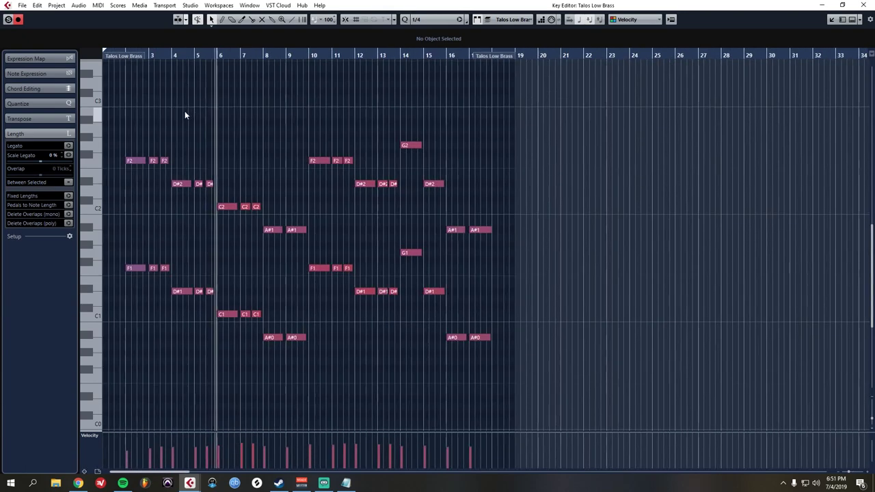
{"action": "scroll", "coordinate": [125, 113], "scroll_direction": "up", "scroll_amount": 1}
{"action": "scroll", "coordinate": [125, 114], "scroll_direction": "up", "scroll_amount": 1}
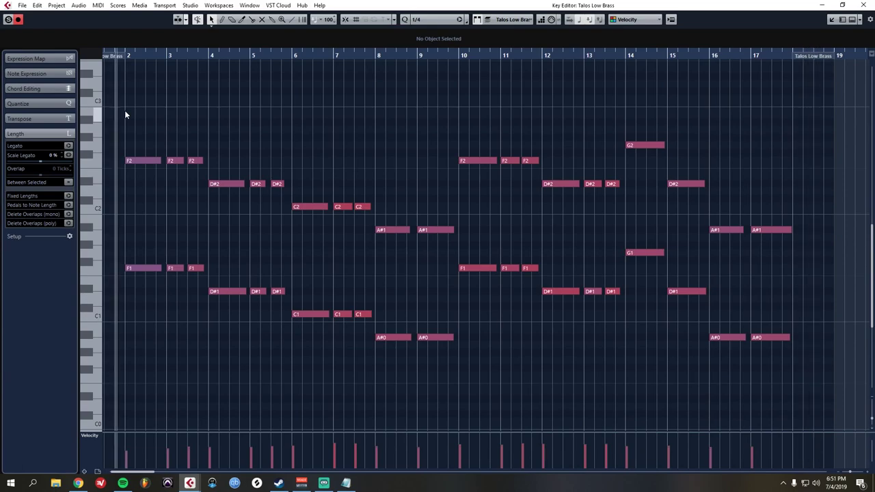
{"action": "key", "text": "ctrl+w"}
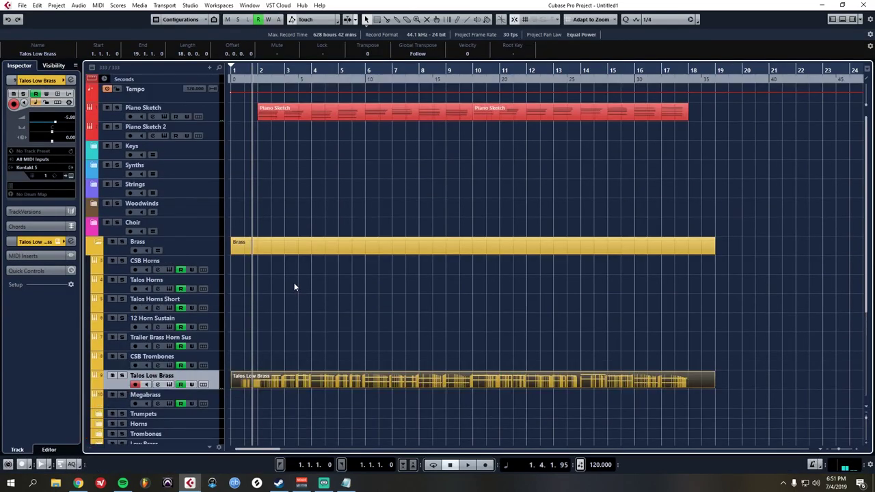
- Record a part onto the CSB Trombones track from the start of the project over the Talos Low Brass clip
{"action": "scroll", "coordinate": [293, 282], "scroll_direction": "down", "scroll_amount": 3}
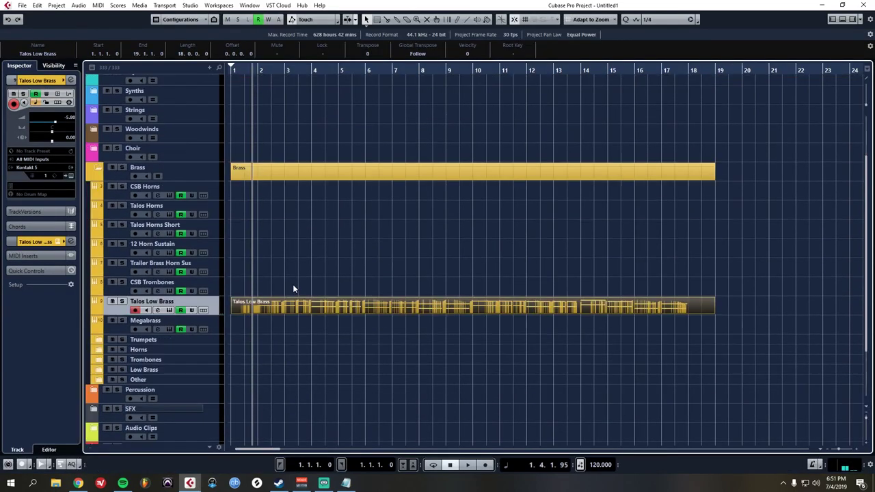
{"action": "left_click", "coordinate": [186, 279]}
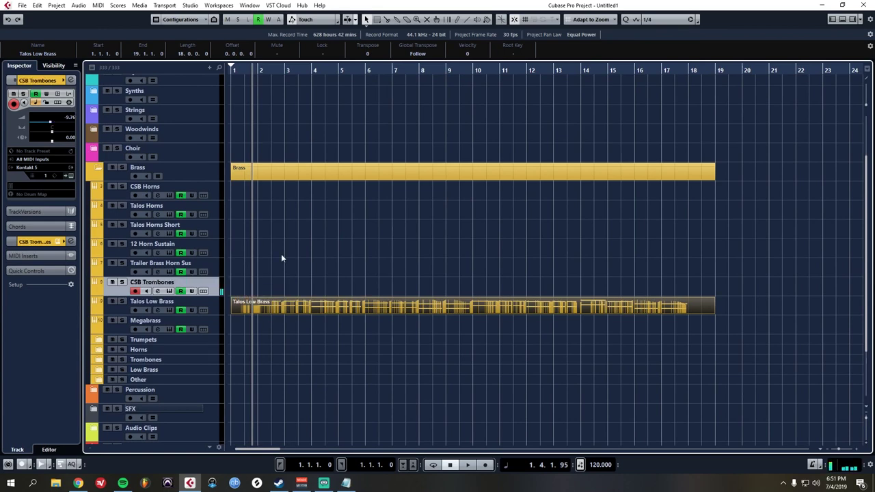
{"action": "key", "text": "space"}
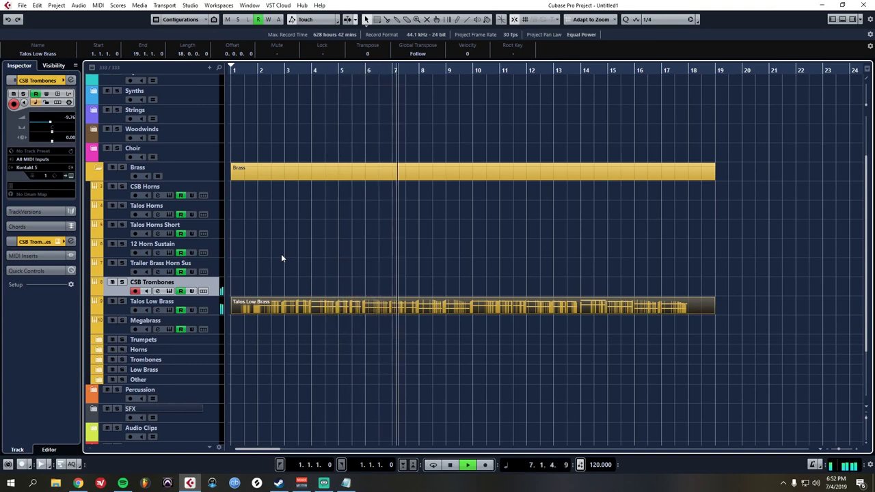
{"action": "key", "text": "KP_Decimal"}
{"action": "key", "text": "KP_Multiply"}
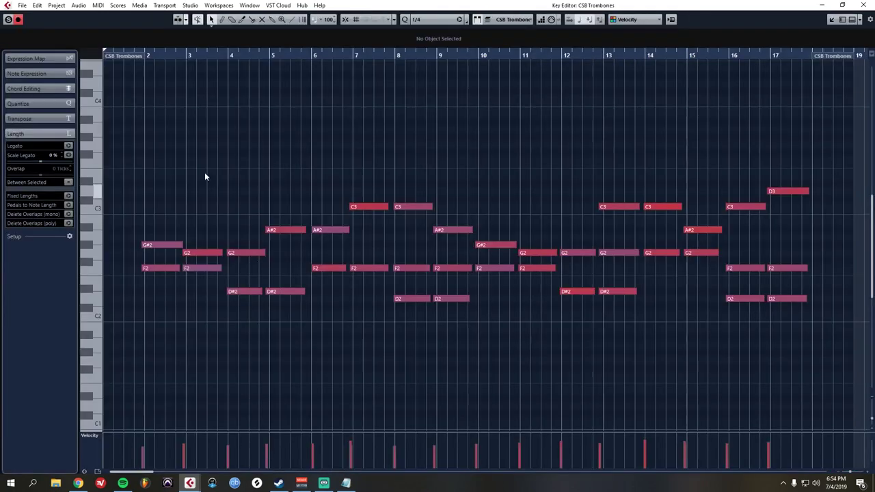
- Quantize all notes of the CSB Trombones clip and play it back from the beginning
{"action": "key", "text": "ctrl+a"}
{"action": "key", "text": "q"}
{"action": "scroll", "coordinate": [240, 173], "scroll_direction": "down", "scroll_amount": 2}
{"action": "left_click", "coordinate": [125, 136]}
{"action": "scroll", "coordinate": [125, 137], "scroll_direction": "up", "scroll_amount": 7}
{"action": "key", "text": "space"}
{"action": "scroll", "coordinate": [131, 142], "scroll_direction": "down", "scroll_amount": 5}
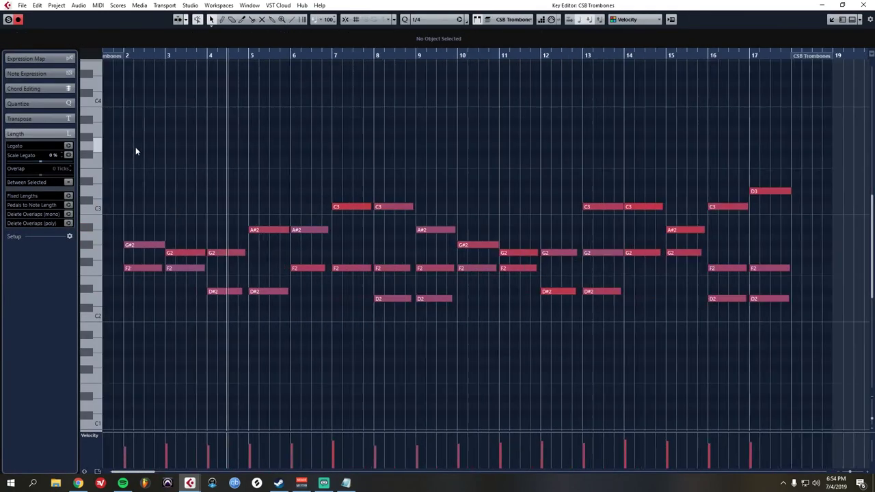
- Lower the F2 notes in bars 6 and 7 of the CSB Trombones clip to D#2
{"action": "key", "text": "space"}
{"action": "scroll", "coordinate": [324, 226], "scroll_direction": "up", "scroll_amount": 4}
{"action": "left_click_drag", "start_coordinate": [308, 268], "coordinate": [308, 291]}
{"action": "key", "text": "space"}
{"action": "key", "text": "space"}
{"action": "left_click_drag", "start_coordinate": [393, 268], "coordinate": [393, 292]}
{"action": "key", "text": "space"}
- Lower the C3 note in bar 14 of the CSB Trombones clip to A#2
{"action": "scroll", "coordinate": [396, 263], "scroll_direction": "down", "scroll_amount": 5}
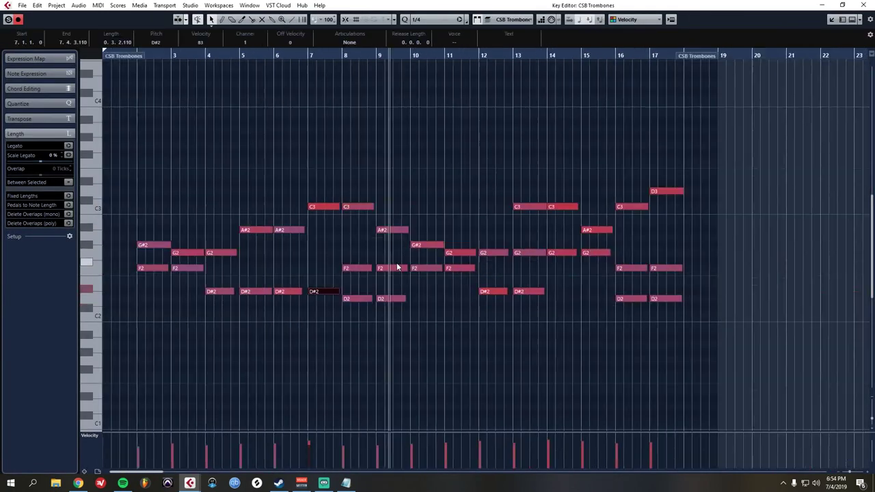
{"action": "scroll", "coordinate": [392, 233], "scroll_direction": "up", "scroll_amount": 1}
{"action": "key", "text": "space"}
{"action": "scroll", "coordinate": [807, 236], "scroll_direction": "up", "scroll_amount": 4}
{"action": "left_click_drag", "start_coordinate": [380, 206], "coordinate": [379, 229]}
{"action": "left_click", "coordinate": [338, 129]}
- In bar 15 of the CSB Trombones clip, lower the G2 to D#2 and raise the A#2 to C3
{"action": "key", "text": "space"}
{"action": "key", "text": "space"}
{"action": "left_click_drag", "start_coordinate": [492, 253], "coordinate": [492, 291]}
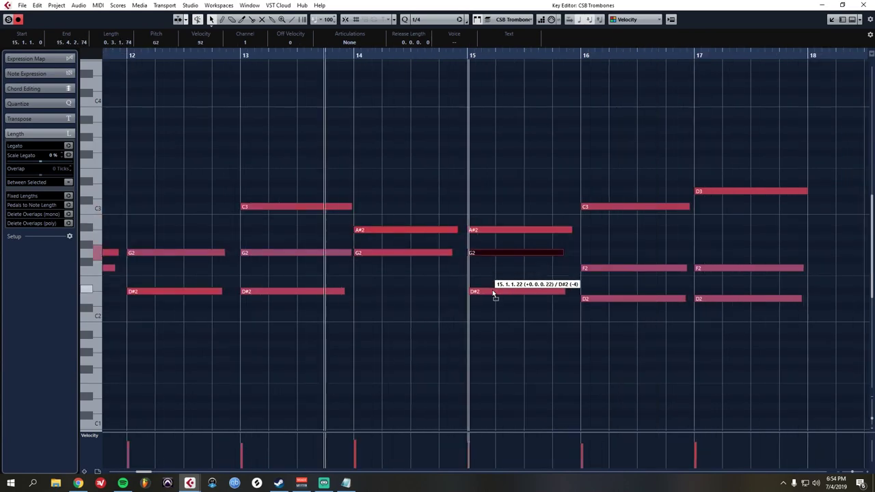
{"action": "key", "text": "space"}
{"action": "left_click_drag", "start_coordinate": [480, 230], "coordinate": [480, 210]}
{"action": "key", "text": "space"}
{"action": "left_click", "coordinate": [481, 152]}
{"action": "key", "text": "Return"}
- Select the Trailer Brass Horn Sus track and mute Piano Sketch while playing the brass parts from bar 1
{"action": "key", "text": "Up"}
{"action": "scroll", "coordinate": [238, 241], "scroll_direction": "down", "scroll_amount": 2}
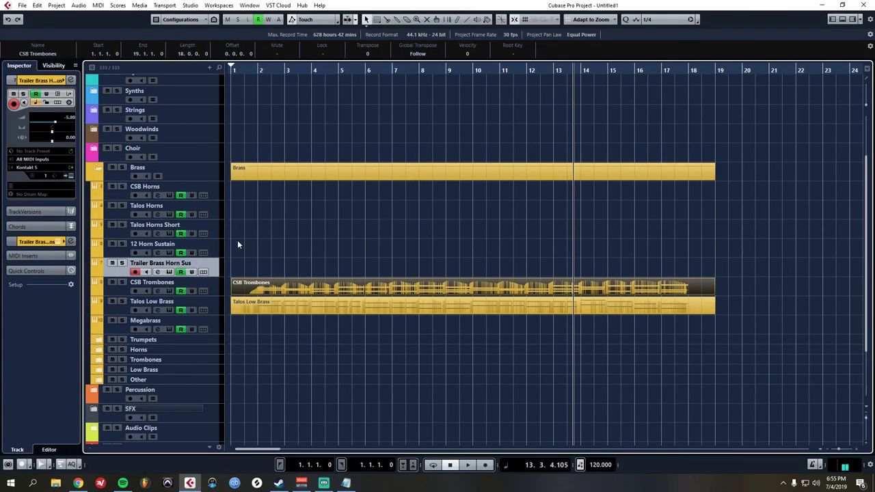
{"action": "left_click", "coordinate": [244, 69]}
{"action": "key", "text": "space"}
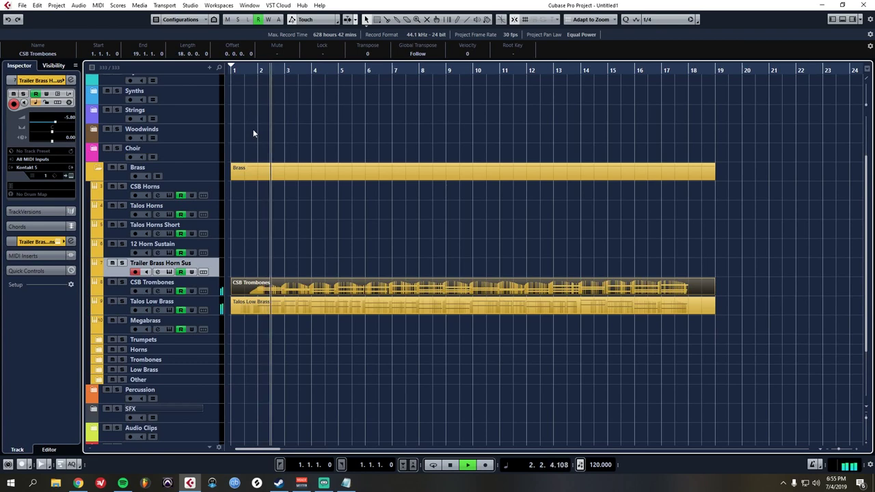
{"action": "scroll", "coordinate": [253, 133], "scroll_direction": "up", "scroll_amount": 4}
{"action": "left_click", "coordinate": [107, 108]}
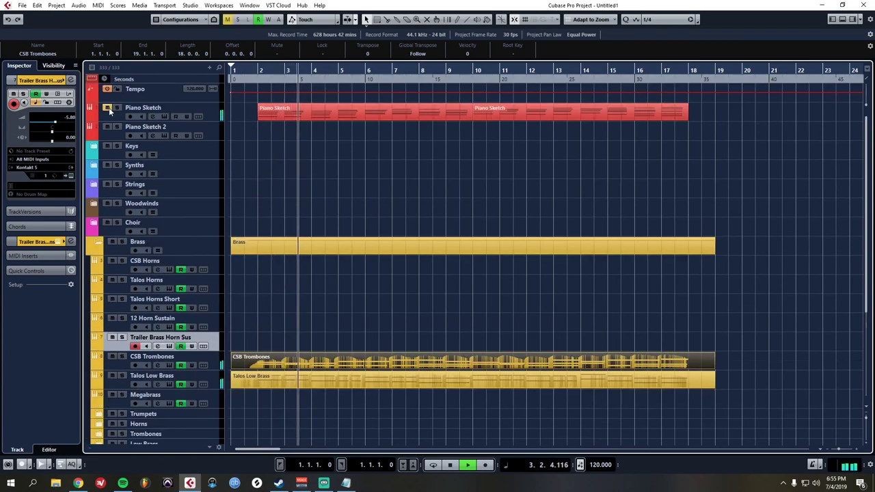
{"action": "scroll", "coordinate": [250, 180], "scroll_direction": "down", "scroll_amount": 4}
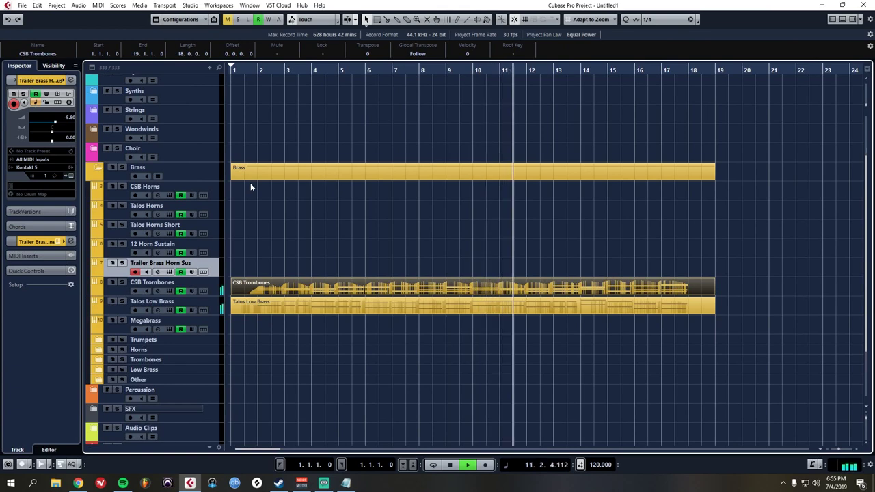
{"action": "key", "text": "space"}
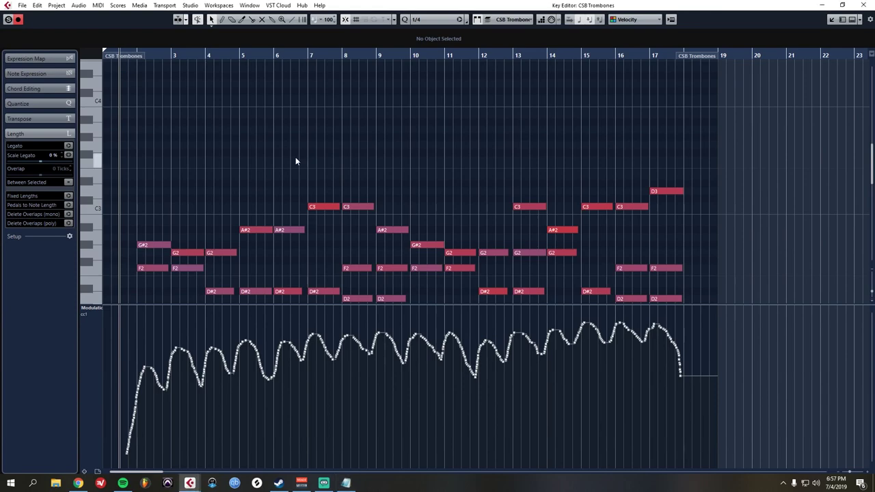
- Record a part on the Trailer Brass Horn Sus track over the trombones and low brass, and open its clip
{"action": "key", "text": "Return"}
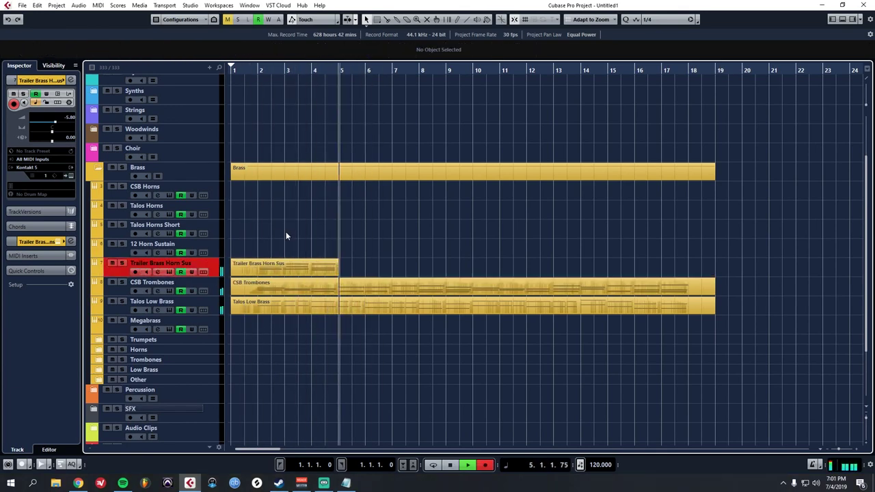
{"action": "key", "text": "KP_Multiply"}
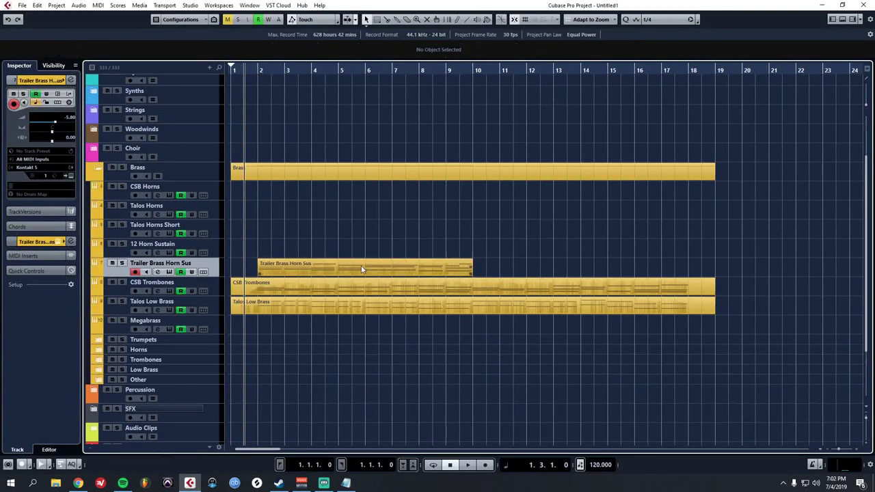
{"action": "double_click", "coordinate": [362, 269]}
{"action": "left_click", "coordinate": [458, 211]}
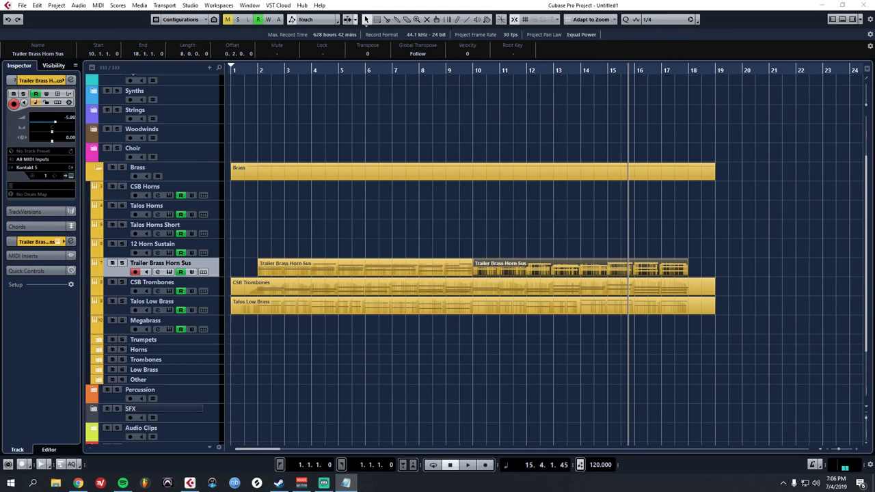
- Play the three brass parts together from the middle of bar 1 to the end of the clips
{"action": "left_click", "coordinate": [243, 72]}
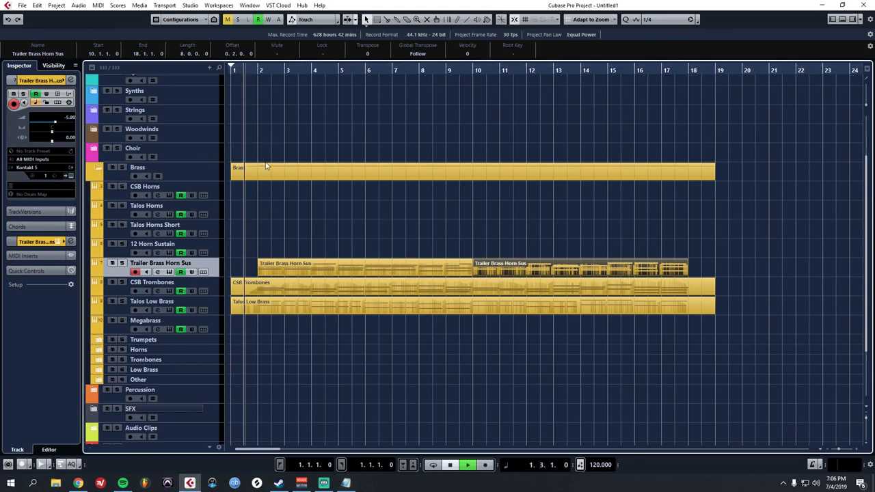
{"action": "key", "text": "space"}
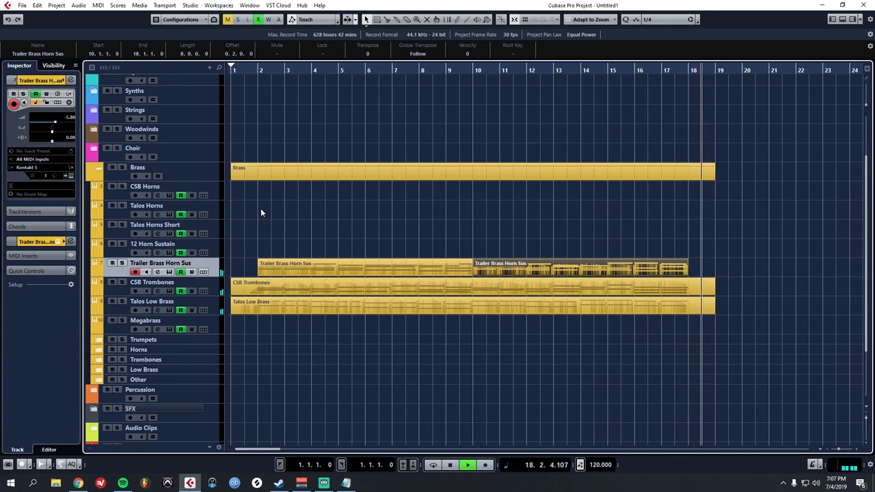
{"action": "key", "text": "space"}
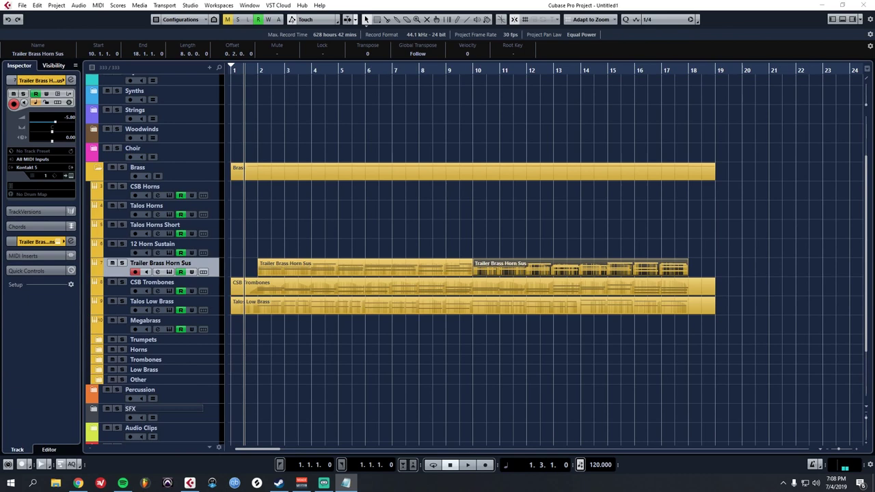
- Record a melody on the 12 Horn Sustain track from bar 1 until the end of bar 17
{"action": "left_click", "coordinate": [156, 244]}
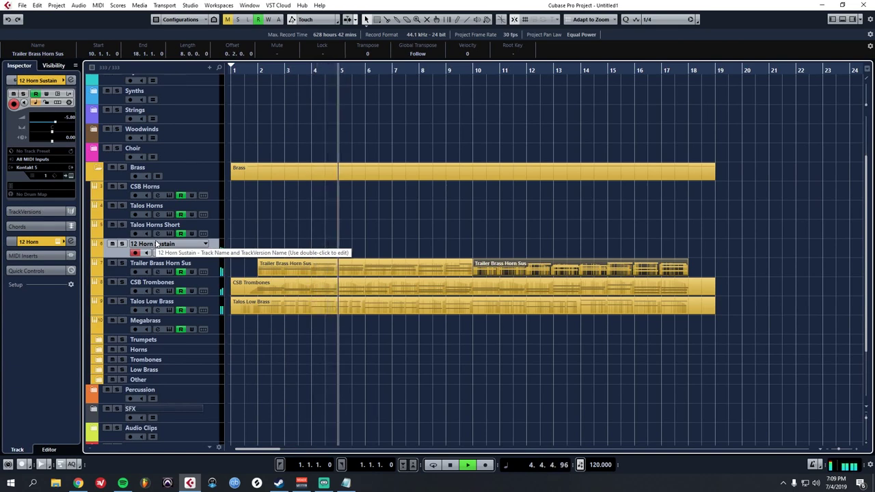
{"action": "key", "text": "space"}
{"action": "key", "text": "KP_Multiply"}
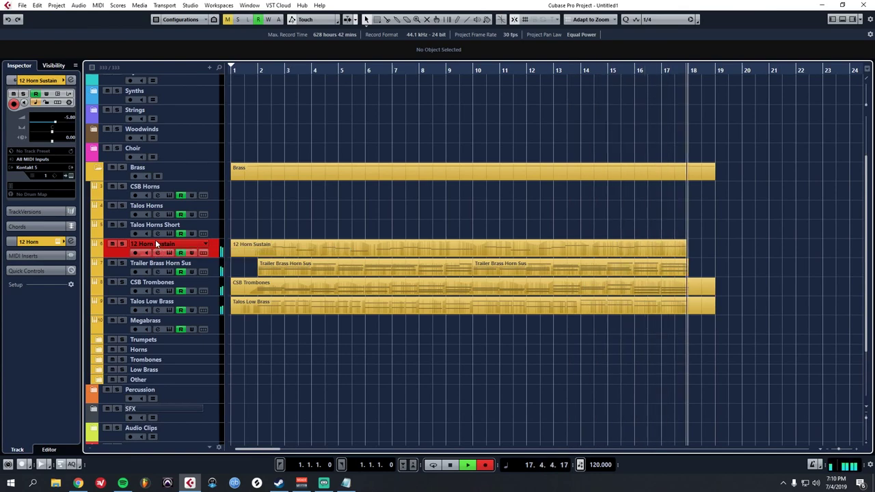
{"action": "key", "text": "space"}
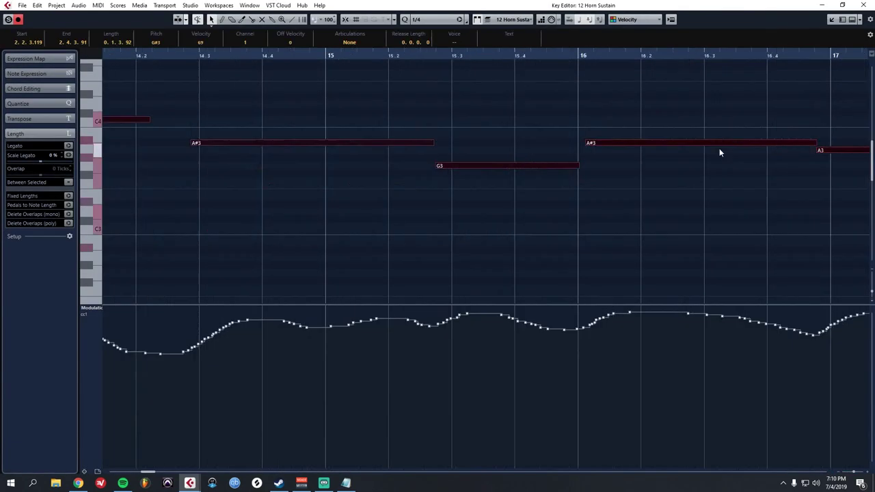
- Quantize all notes of the 12 Horn Sustain clip and listen to the result
{"action": "scroll", "coordinate": [720, 151], "scroll_direction": "down", "scroll_amount": 10}
{"action": "key", "text": "q"}
{"action": "key", "text": "space"}
{"action": "scroll", "coordinate": [164, 130], "scroll_direction": "up", "scroll_amount": 4}
{"action": "key", "text": "space"}
- Lower a D#3 note in the 12 Horn Sustain melody to C3, check the clip by playback and close its editor
{"action": "left_click", "coordinate": [269, 213]}
{"action": "left_click_drag", "start_coordinate": [373, 203], "coordinate": [373, 227]}
{"action": "key", "text": "space"}
{"action": "scroll", "coordinate": [405, 138], "scroll_direction": "down", "scroll_amount": 5}
{"action": "key", "text": "space"}
{"action": "scroll", "coordinate": [406, 138], "scroll_direction": "up", "scroll_amount": 3}
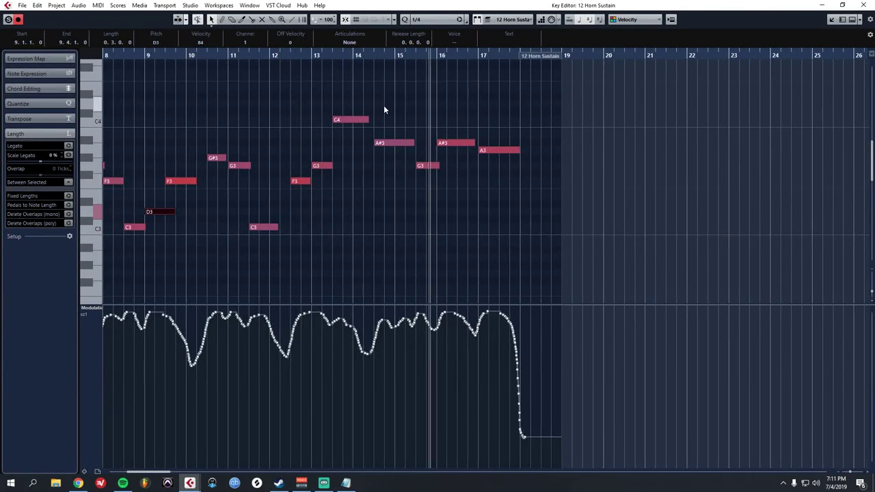
{"action": "key", "text": "space"}
{"action": "key", "text": "Return"}
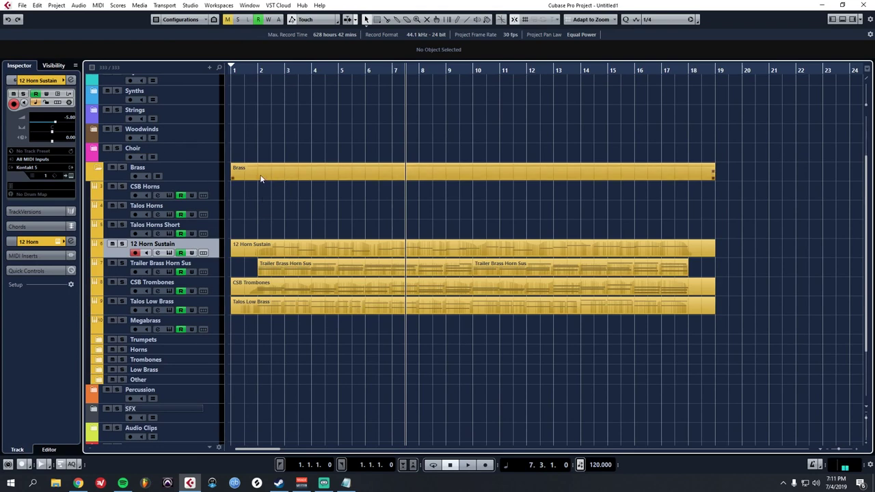
- Raise the 12 Horn Sustain track's volume to -3.44 while playing the brass parts from the middle of bar 1
{"action": "left_click", "coordinate": [245, 70]}
{"action": "key", "text": "space"}
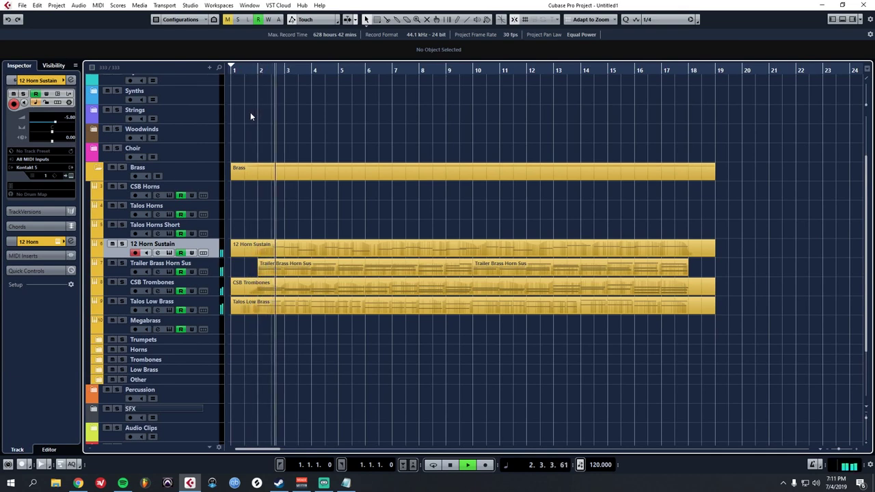
{"action": "scroll", "coordinate": [54, 121], "scroll_direction": "up", "scroll_amount": 3}
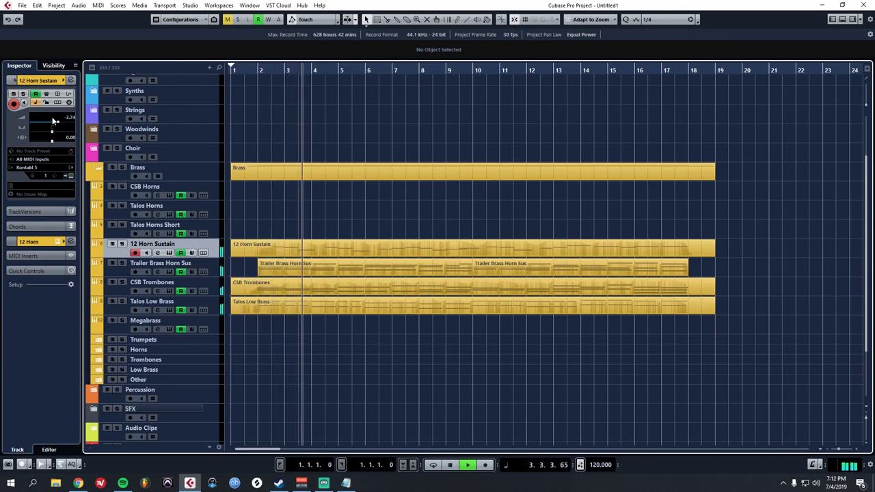
{"action": "scroll", "coordinate": [54, 122], "scroll_direction": "up", "scroll_amount": 2}
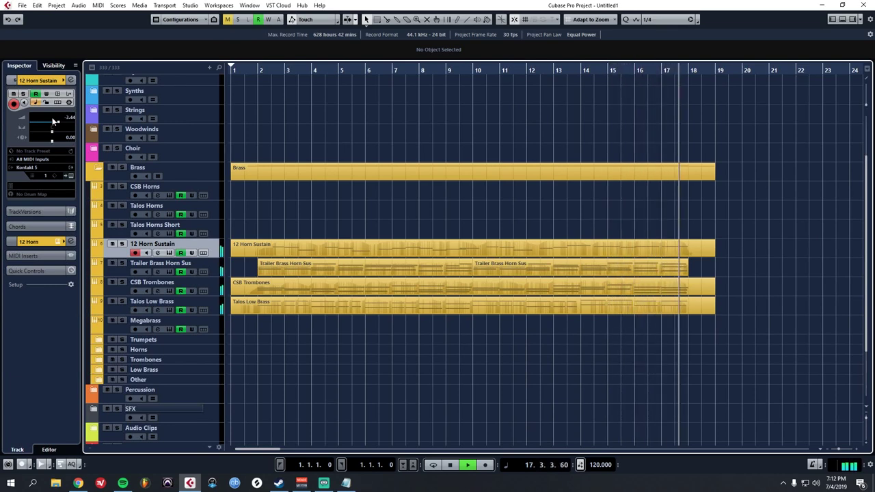
{"action": "key", "text": "space"}
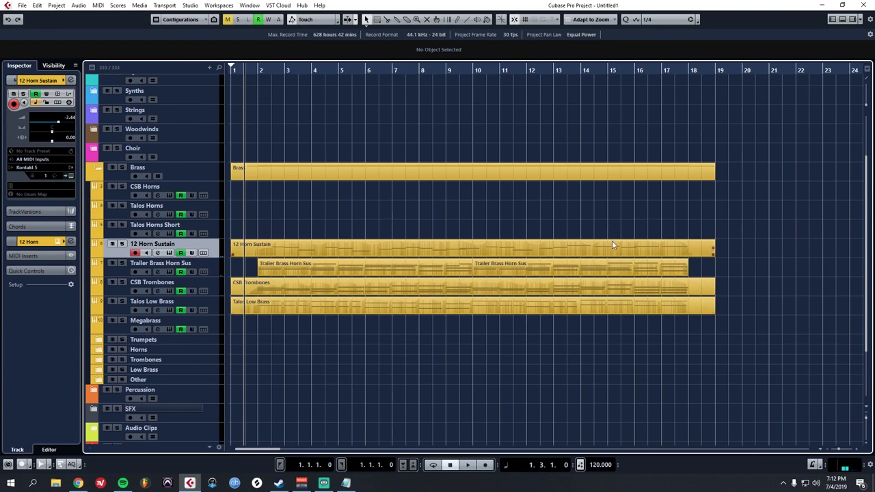
- In the 12 Horn Sustain melody, shorten the A#3 from the middle of bar 14 to end at bar 15 and add a half-bar G3 there
{"action": "left_click", "coordinate": [650, 252]}
{"action": "double_click", "coordinate": [650, 251]}
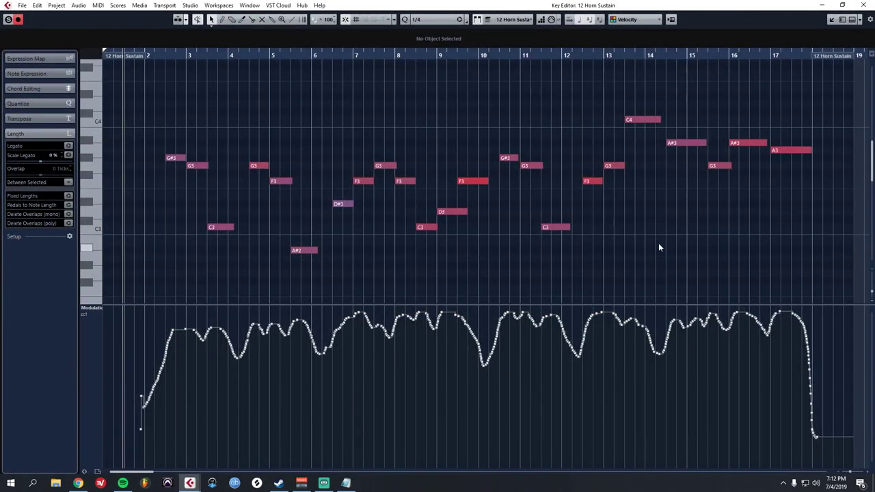
{"action": "scroll", "coordinate": [658, 244], "scroll_direction": "down", "scroll_amount": 2}
{"action": "scroll", "coordinate": [503, 167], "scroll_direction": "up", "scroll_amount": 3}
{"action": "scroll", "coordinate": [346, 146], "scroll_direction": "up", "scroll_amount": 3}
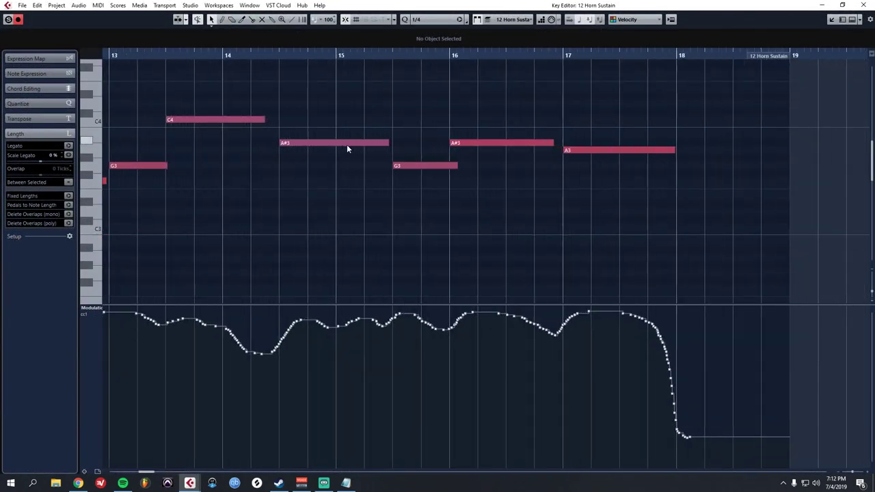
{"action": "scroll", "coordinate": [301, 104], "scroll_direction": "down", "scroll_amount": 2}
{"action": "scroll", "coordinate": [291, 110], "scroll_direction": "up", "scroll_amount": 2}
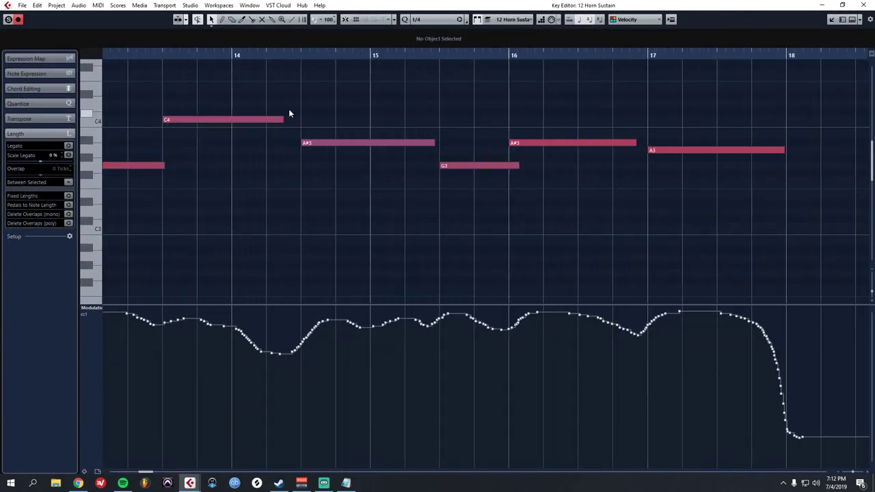
{"action": "left_click", "coordinate": [149, 53]}
{"action": "key", "text": "space"}
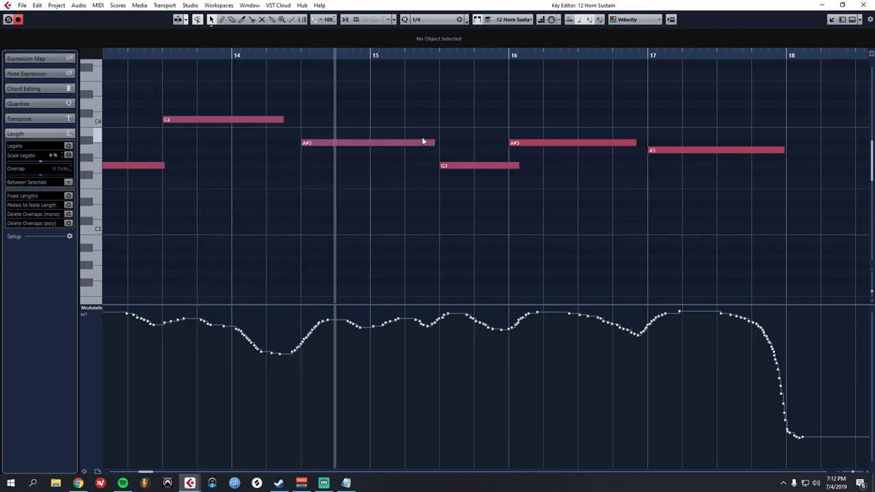
{"action": "key", "text": "space"}
{"action": "left_click_drag", "start_coordinate": [369, 167], "coordinate": [435, 166]}
{"action": "left_click_drag", "start_coordinate": [434, 142], "coordinate": [372, 141]}
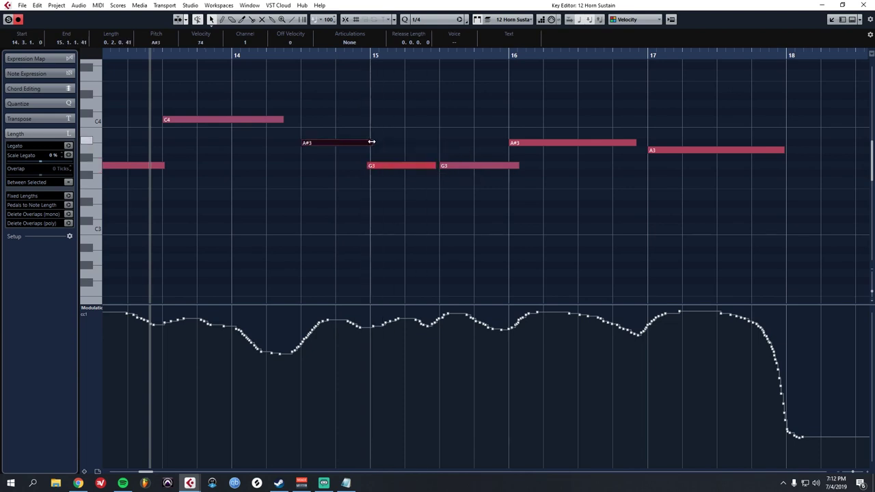
- Fill bar 16 with a half-bar F3 and a half-bar A#3, and raise the G3 in the second half of bar 15 to A#3
{"action": "left_click_drag", "start_coordinate": [580, 143], "coordinate": [647, 142]}
{"action": "left_click_drag", "start_coordinate": [635, 182], "coordinate": [589, 182]}
{"action": "key", "text": "g"}
{"action": "key", "text": "space"}
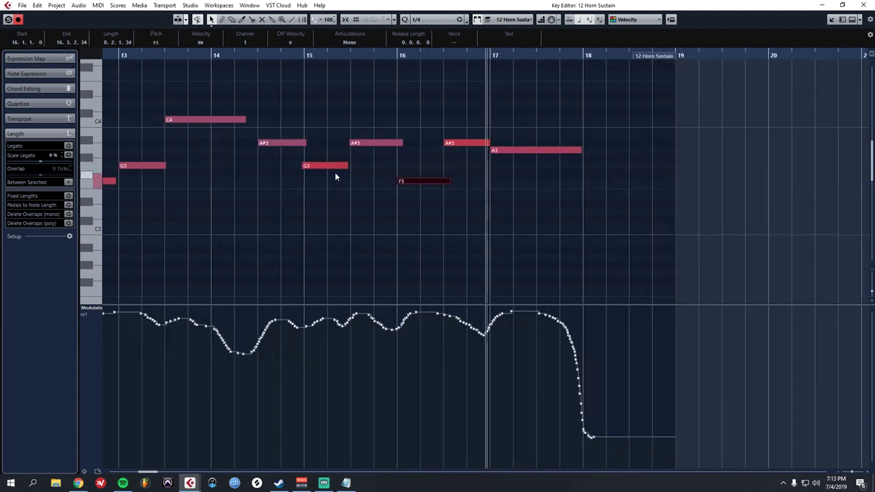
- Lower the A#3 in the second half of bar 15 to D3 and listen to the passage with the other brass parts
{"action": "key", "text": "space"}
{"action": "left_click", "coordinate": [294, 143]}
{"action": "key", "text": "space"}
{"action": "left_click_drag", "start_coordinate": [370, 143], "coordinate": [371, 211]}
{"action": "key", "text": "space"}
{"action": "key", "text": "space"}
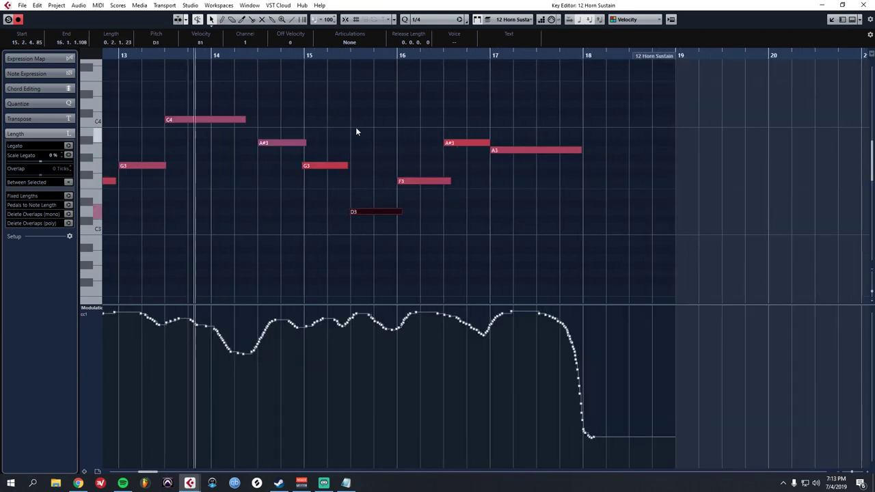
{"action": "key", "text": "space"}
{"action": "key", "text": "Return"}
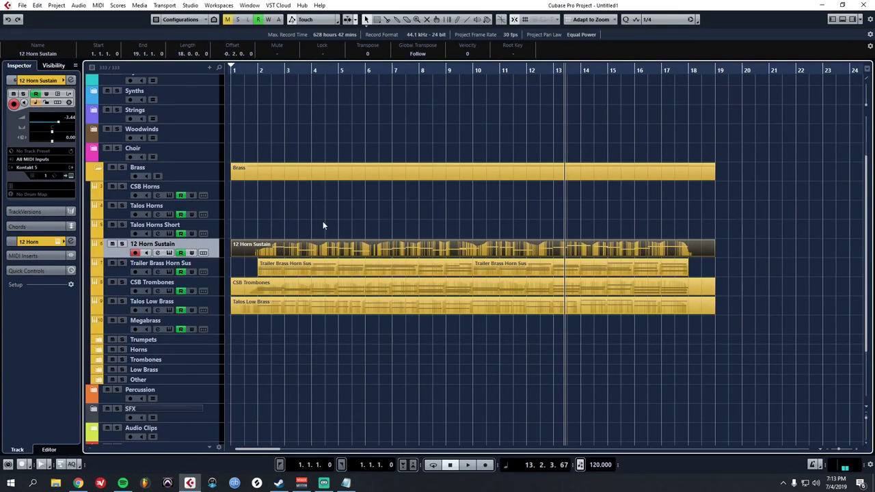
{"action": "key", "text": "space"}
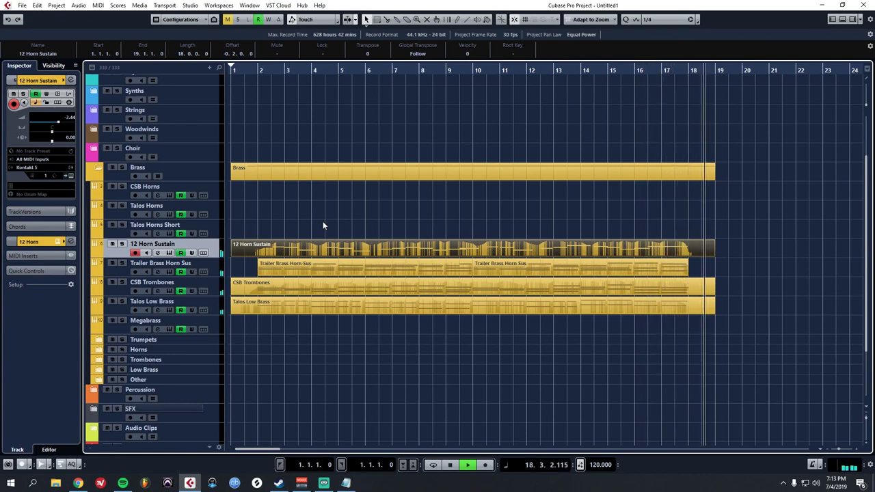
{"action": "key", "text": "space"}
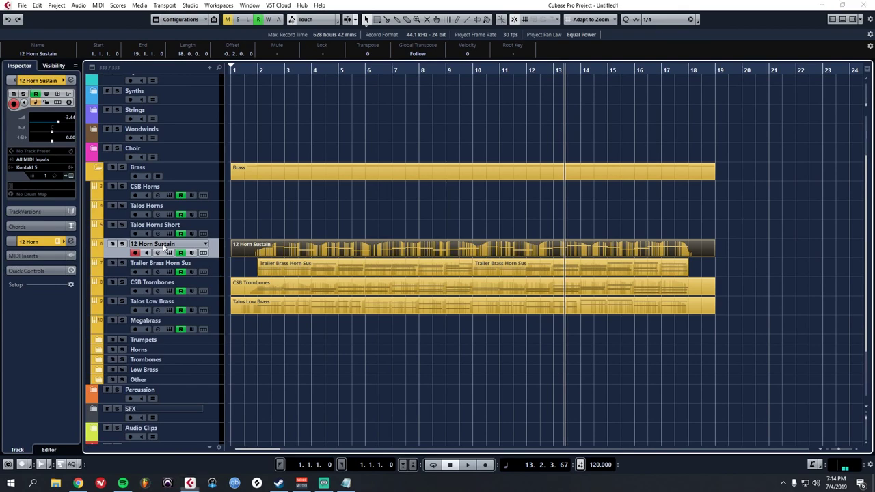
- Insert the FabFilter Pro-R reverb on the 12 Horn Sustain track's first insert slot
{"action": "left_click", "coordinate": [159, 252]}
{"action": "left_click", "coordinate": [402, 122]}
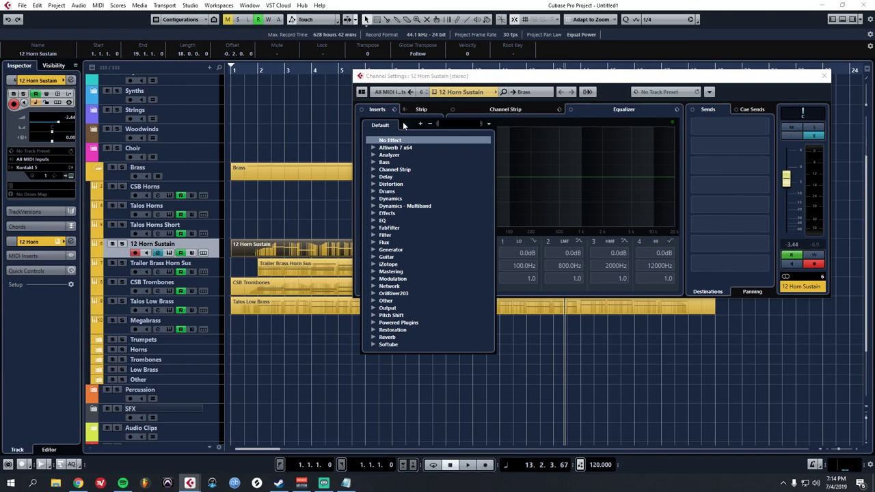
{"action": "type", "text": "pro-r"}
{"action": "key", "text": "Return"}
{"action": "left_click", "coordinate": [824, 76]}
{"action": "left_click_drag", "start_coordinate": [438, 100], "coordinate": [331, 108]}
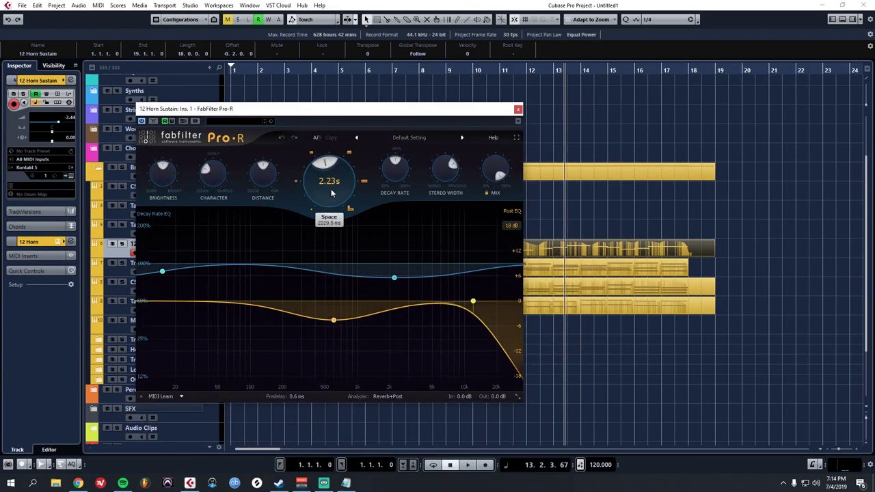
- Set the Pro-R space to 2.28 s with a lower decay rate and reduced mix on the soloed 12 Horn Sustain track, and end the solo
{"action": "key", "text": "space"}
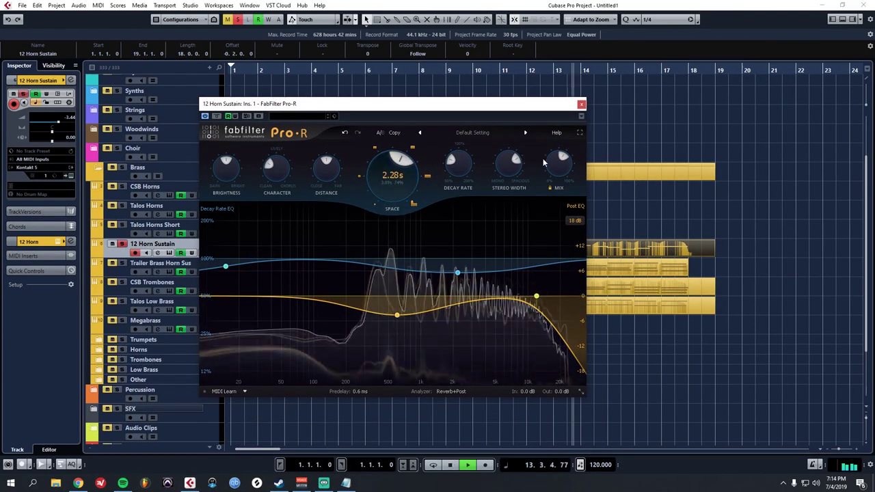
{"action": "key", "text": "space"}
{"action": "left_click", "coordinate": [580, 104]}
{"action": "left_click", "coordinate": [121, 244]}
{"action": "left_click", "coordinate": [288, 213]}
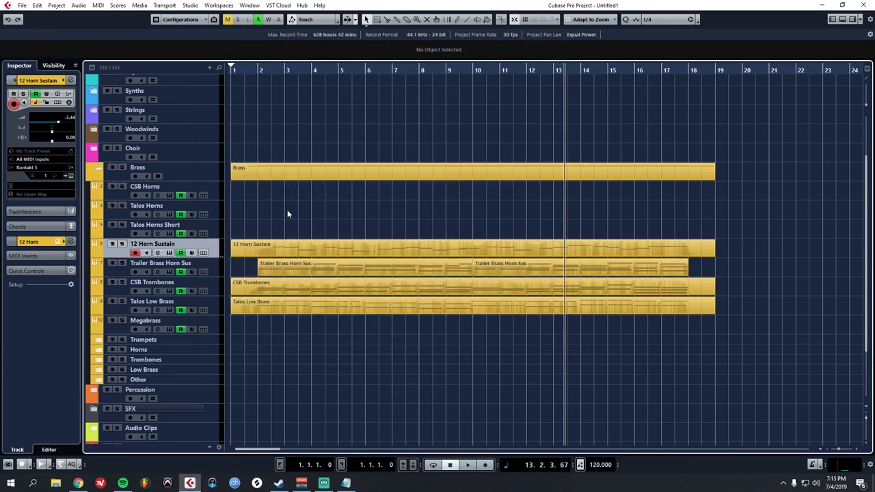
- Raise the 12 Horn Sustain track's volume to -2.08 while playing the brass parts from bar 13
{"action": "key", "text": "space"}
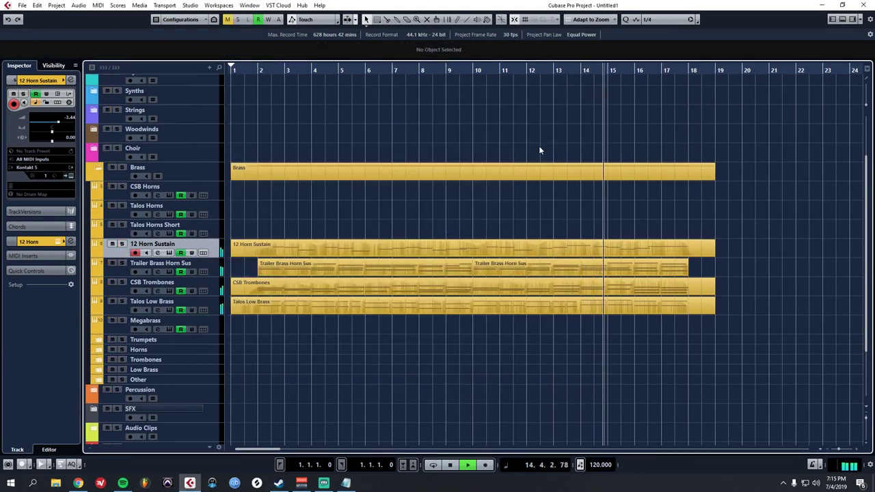
{"action": "scroll", "coordinate": [40, 123], "scroll_direction": "up", "scroll_amount": 3}
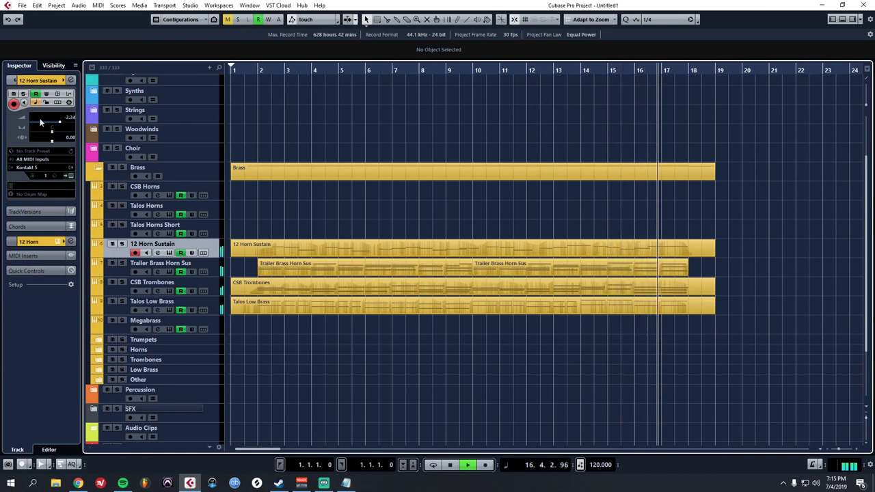
{"action": "scroll", "coordinate": [41, 123], "scroll_direction": "up", "scroll_amount": 1}
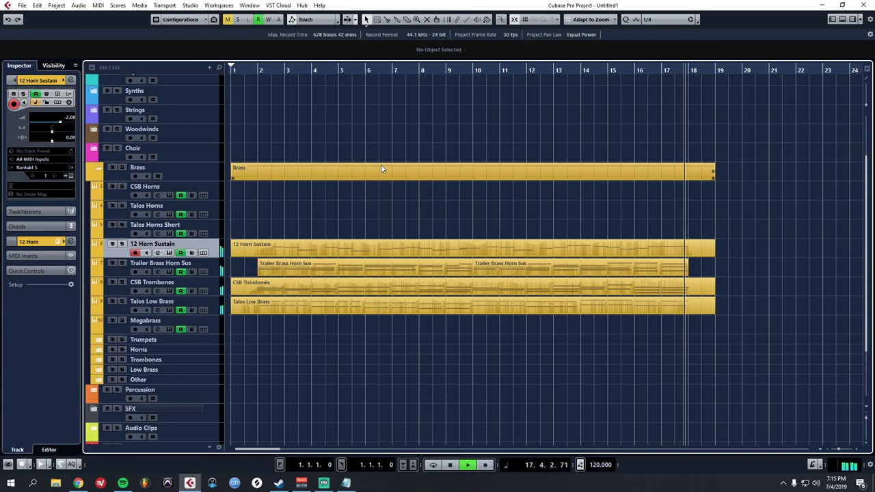
{"action": "key", "text": "space"}
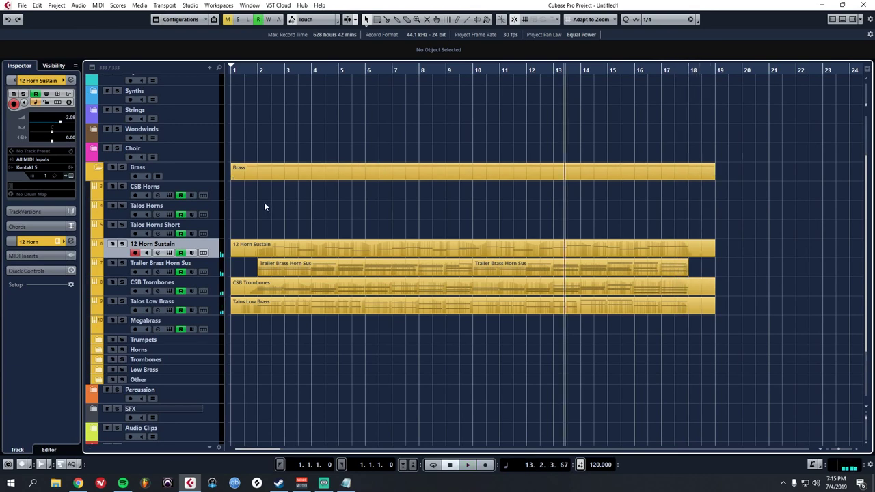
- Record a new melody on the CSB Horns track from the middle of bar 1 through the end of the brass parts
{"action": "left_click", "coordinate": [164, 226]}
{"action": "left_click", "coordinate": [156, 208]}
{"action": "left_click", "coordinate": [154, 187]}
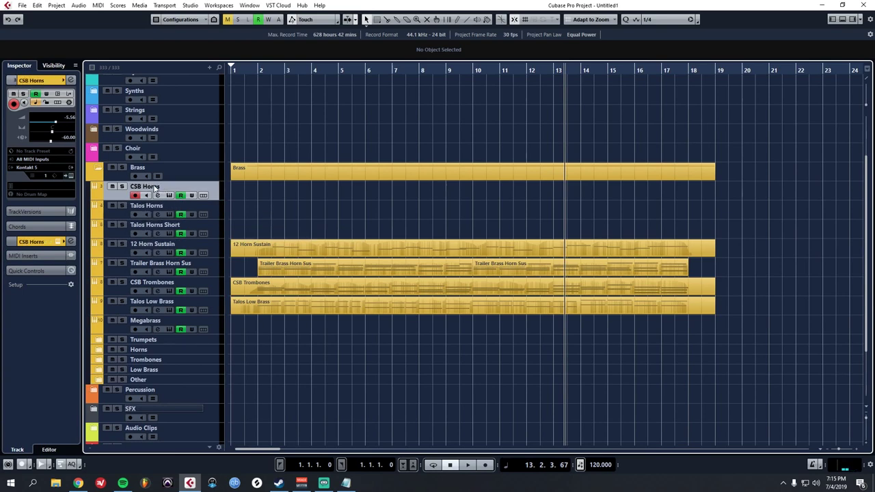
{"action": "left_click", "coordinate": [246, 71]}
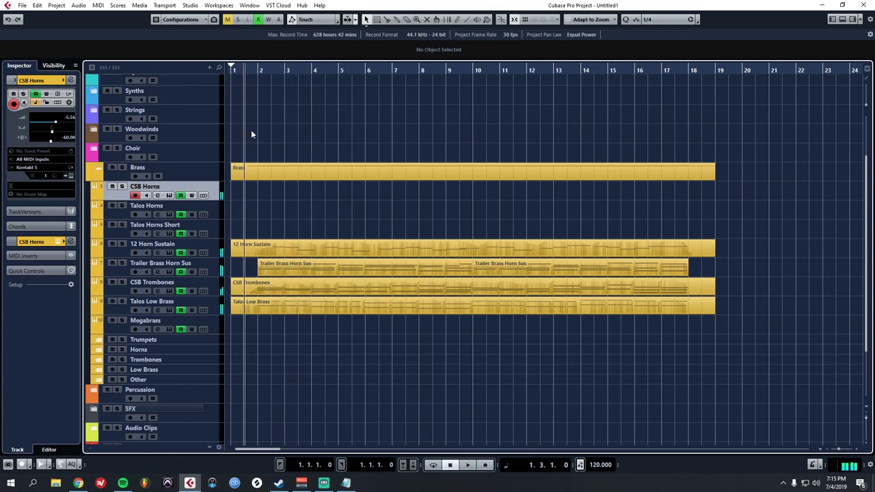
{"action": "key", "text": "space"}
{"action": "key", "text": "KP_Multiply"}
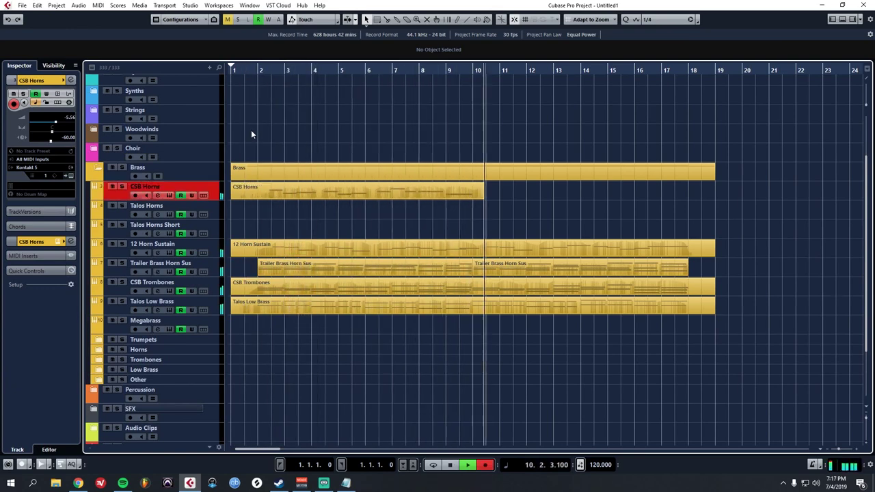
{"action": "key", "text": "space"}
- In the CSB Horns clip, lower the D#3 at the start of bar 7 to C3 and the following A#2 to G2
{"action": "double_click", "coordinate": [294, 192]}
{"action": "scroll", "coordinate": [390, 152], "scroll_direction": "up", "scroll_amount": 5}
{"action": "left_click", "coordinate": [425, 152]}
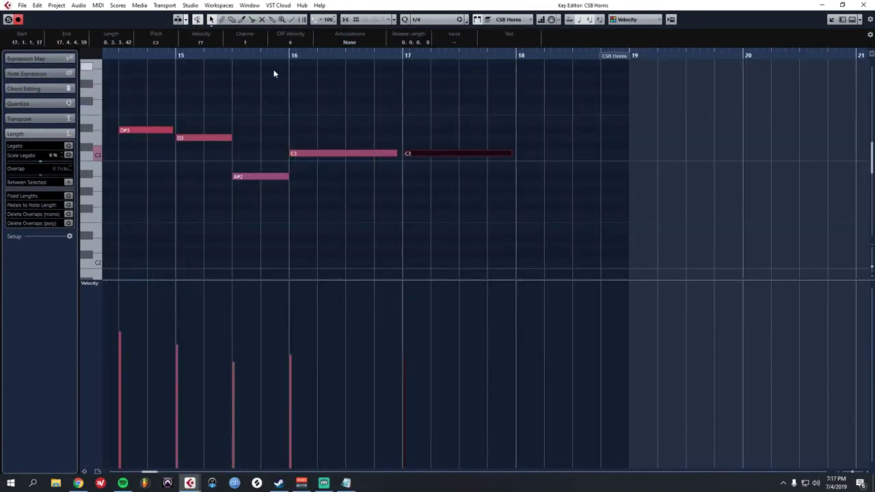
{"action": "scroll", "coordinate": [274, 69], "scroll_direction": "down", "scroll_amount": 5}
{"action": "key", "text": "space"}
{"action": "scroll", "coordinate": [254, 135], "scroll_direction": "up", "scroll_amount": 4}
{"action": "left_click_drag", "start_coordinate": [251, 131], "coordinate": [250, 153]}
{"action": "left_click_drag", "start_coordinate": [276, 176], "coordinate": [276, 199]}
{"action": "key", "text": "space"}
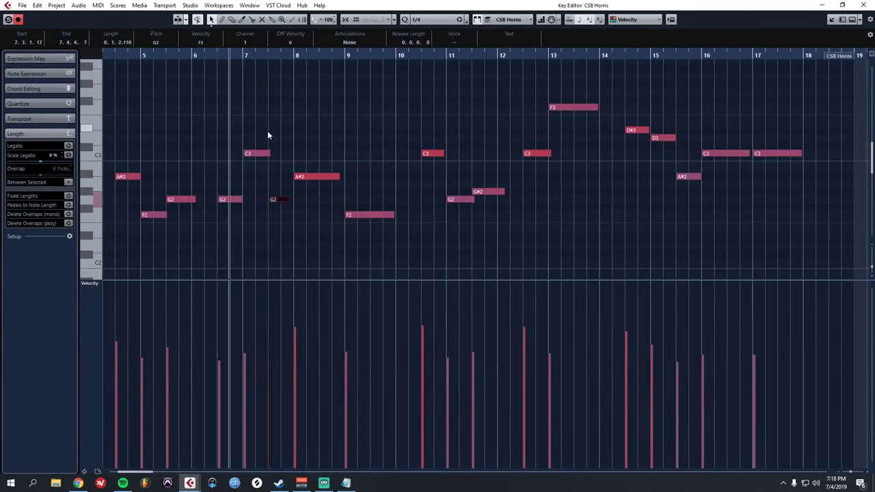
- Lower the CSB Horns C3 in the second half of bar 12 to A#2 and the F3 at bar 13 to C3
{"action": "key", "text": "space"}
{"action": "left_click_drag", "start_coordinate": [360, 154], "coordinate": [361, 178]}
{"action": "left_click_drag", "start_coordinate": [384, 107], "coordinate": [384, 153]}
{"action": "key", "text": "space"}
{"action": "key", "text": "space"}
- Change the three CSB Horns notes from the middle of bar 14 through bar 15 to D3, A#2 and D3, and check them by playback
{"action": "left_click_drag", "start_coordinate": [456, 130], "coordinate": [456, 138]}
{"action": "left_click_drag", "start_coordinate": [482, 138], "coordinate": [482, 177]}
{"action": "left_click_drag", "start_coordinate": [509, 176], "coordinate": [511, 139]}
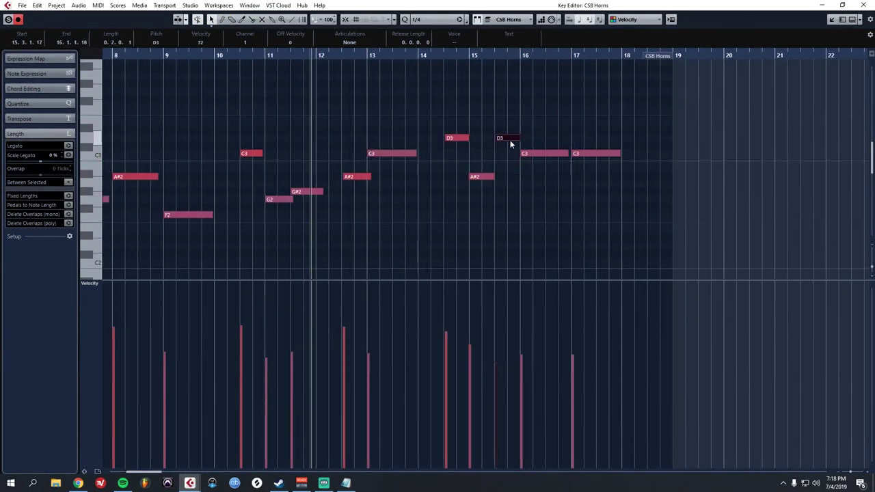
{"action": "key", "text": "space"}
{"action": "key", "text": "space"}
- Adjust part of the controller curve under the CSB Horns notes and close the clip's editor
{"action": "left_click", "coordinate": [90, 283]}
{"action": "left_click_drag", "start_coordinate": [361, 327], "coordinate": [407, 337]}
{"action": "key", "text": "Escape"}
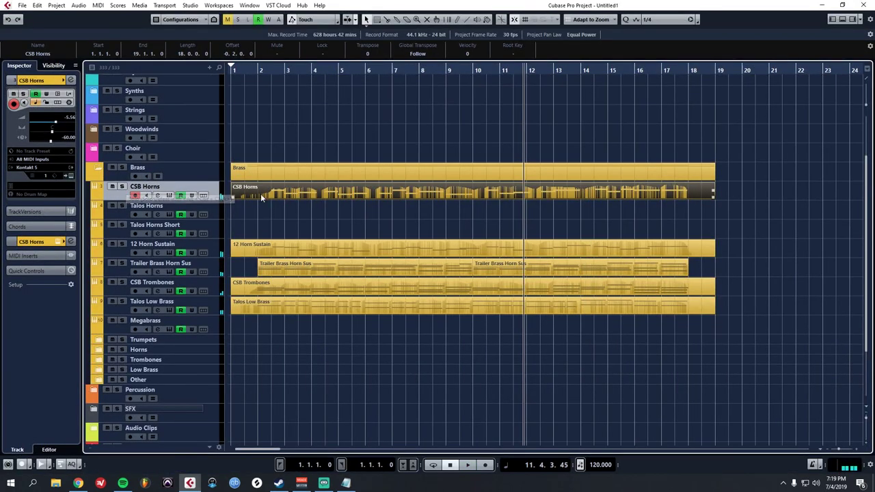
- Solo the CSB Horns track and listen to its melody from bar 2 to the end of bar 17
{"action": "left_click", "coordinate": [122, 187]}
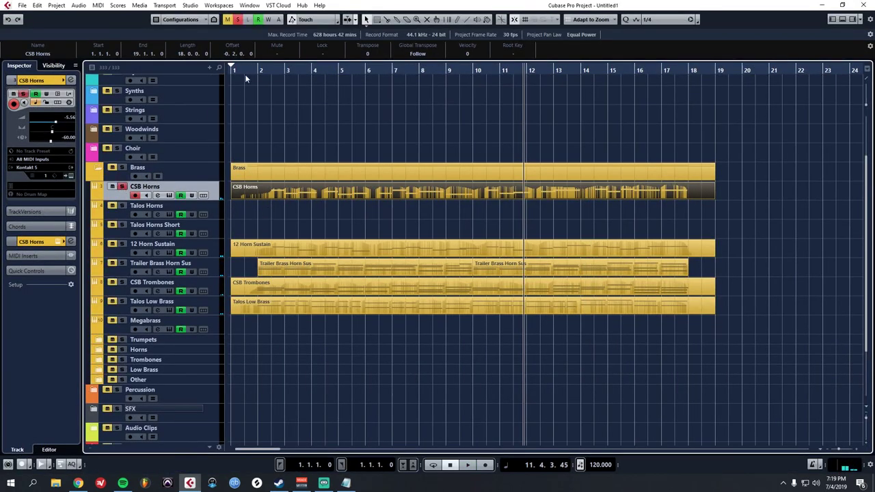
{"action": "left_click", "coordinate": [259, 71]}
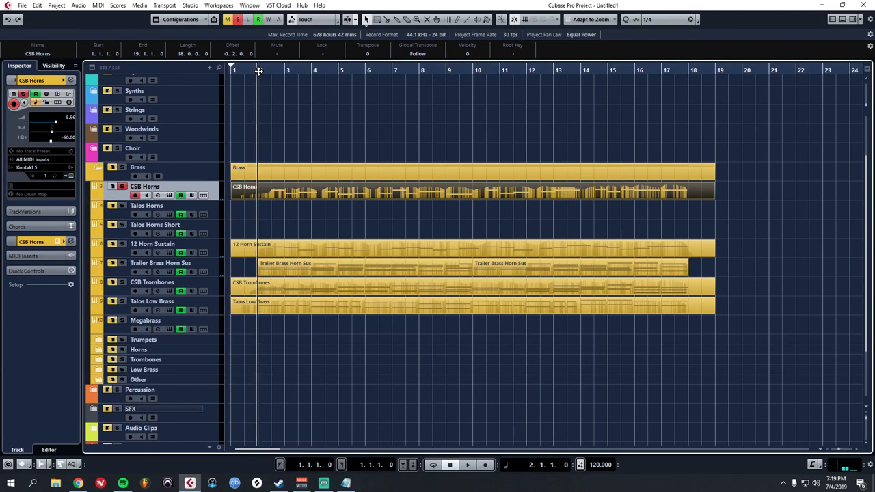
{"action": "scroll", "coordinate": [244, 164], "scroll_direction": "up", "scroll_amount": 3}
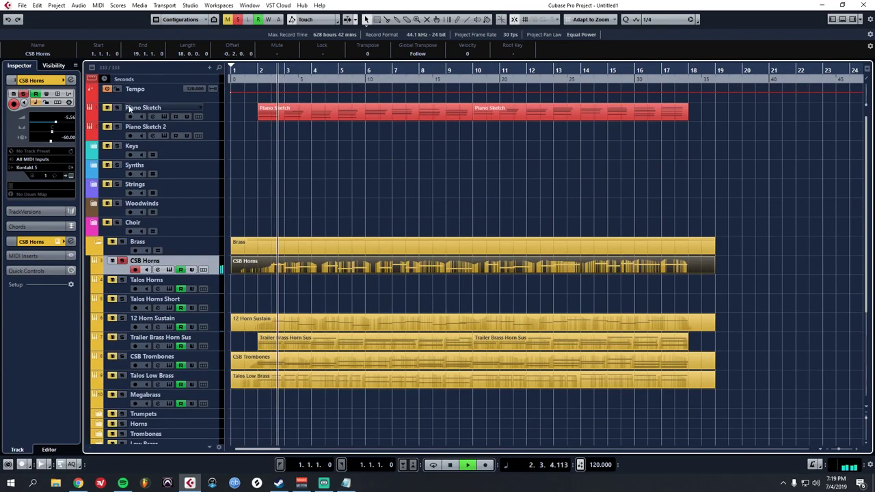
{"action": "scroll", "coordinate": [254, 164], "scroll_direction": "down", "scroll_amount": 4}
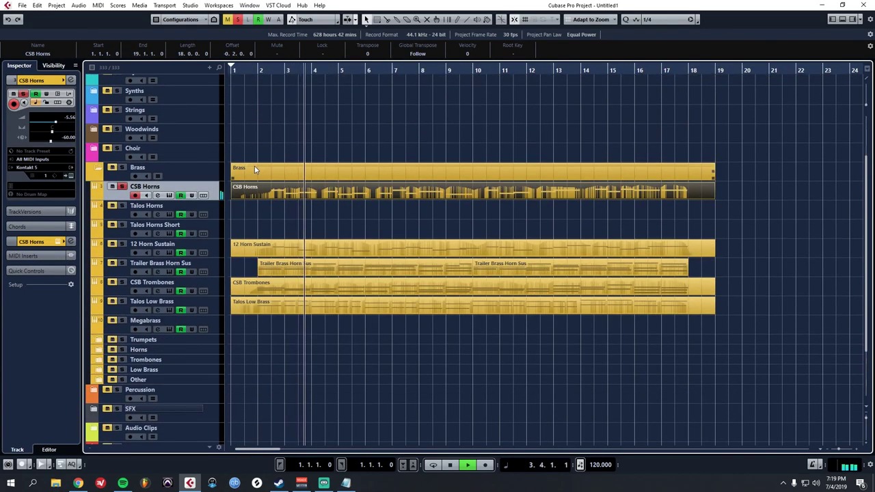
{"action": "scroll", "coordinate": [254, 166], "scroll_direction": "up", "scroll_amount": 4}
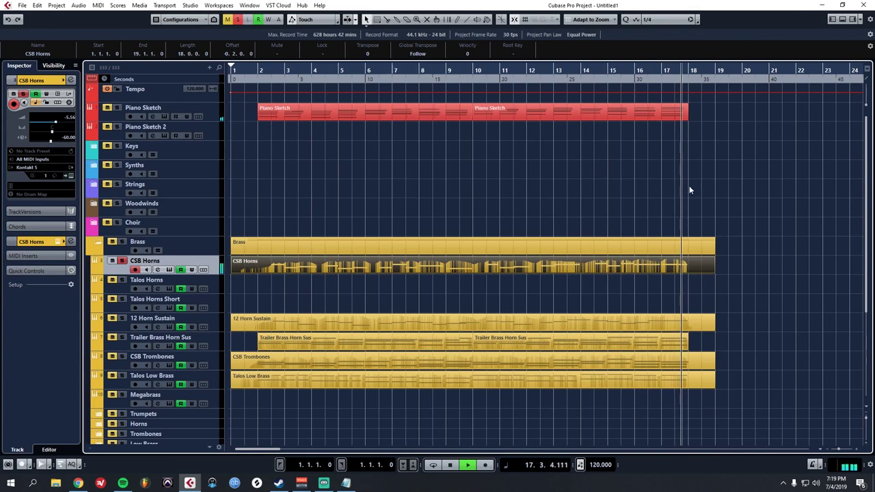
{"action": "key", "text": "space"}
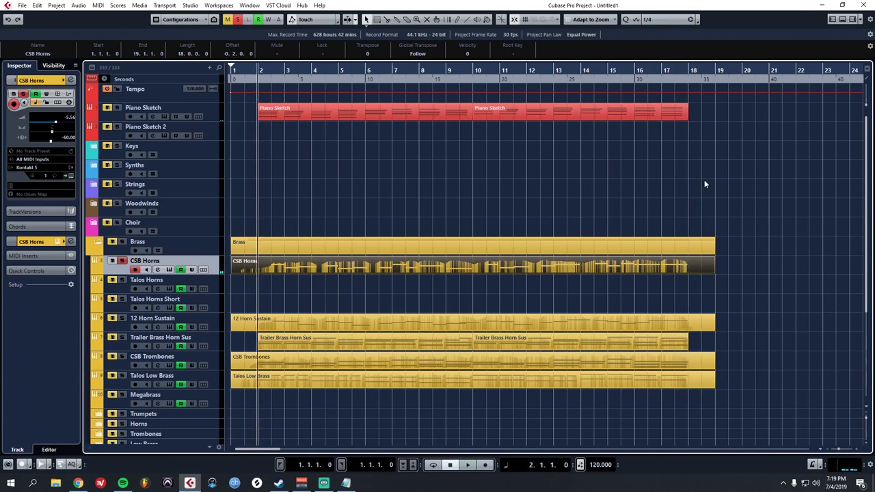
- Open the second Piano Sketch clip and play its chords from late in bar 13 to examine the harmony
{"action": "left_click", "coordinate": [642, 116]}
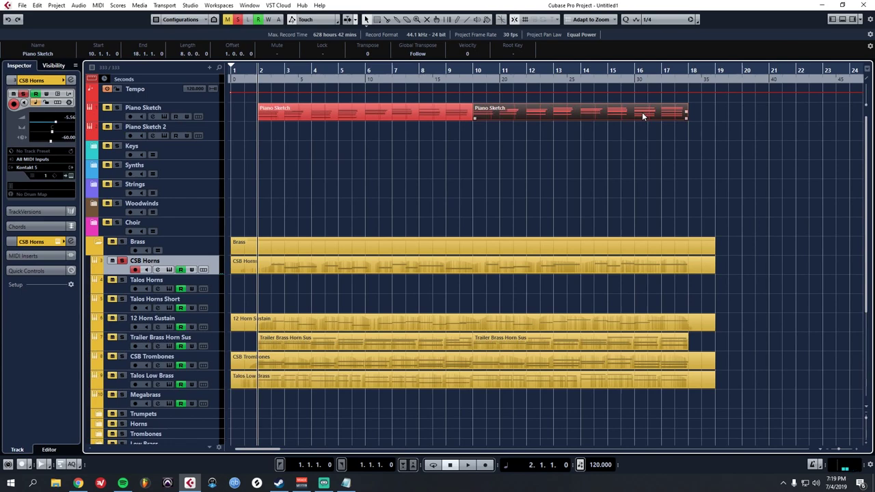
{"action": "double_click", "coordinate": [642, 115]}
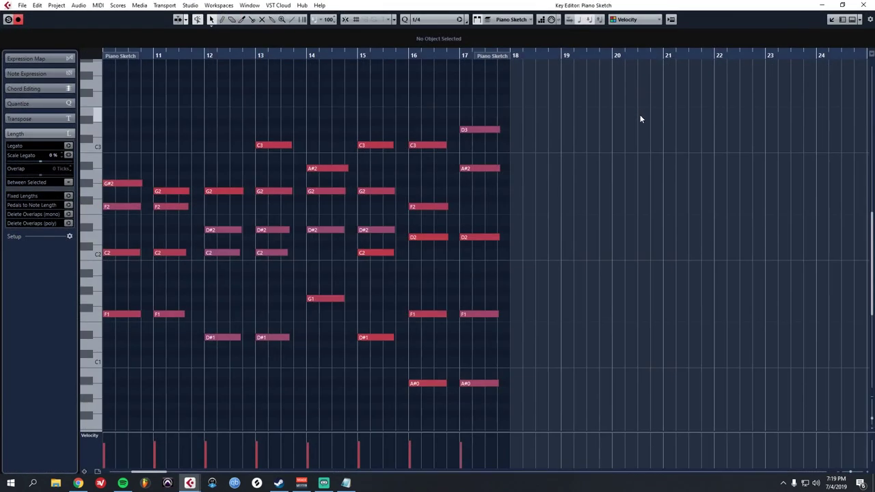
{"action": "scroll", "coordinate": [335, 123], "scroll_direction": "up", "scroll_amount": 1}
{"action": "left_click", "coordinate": [274, 54]}
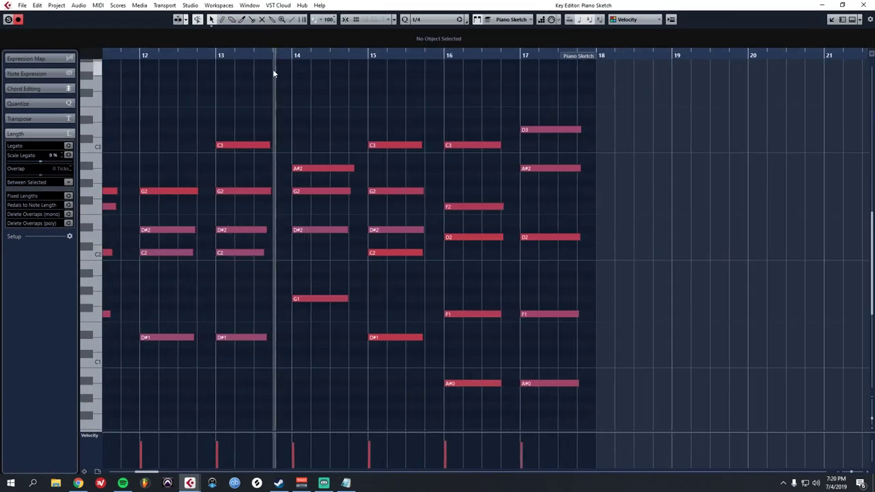
{"action": "key", "text": "space"}
{"action": "key", "text": "space"}
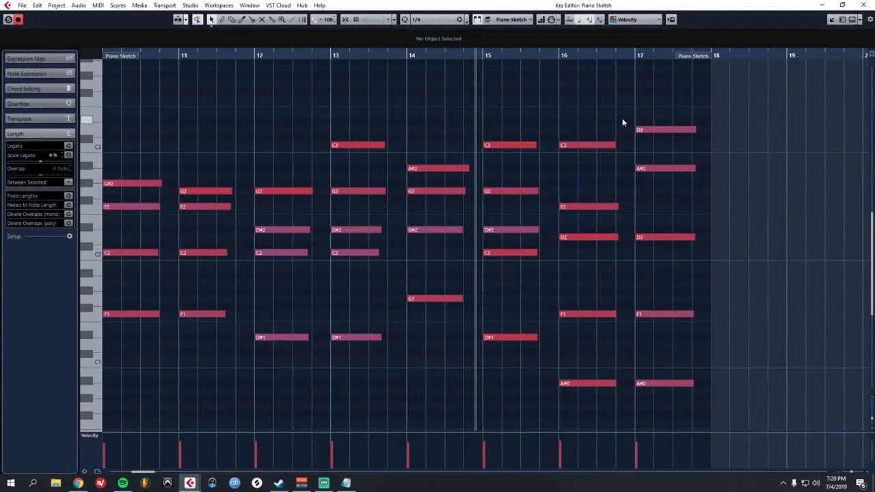
- Examine individual notes and chord tones of the piano sketch in bars 15 to 17
{"action": "left_click", "coordinate": [608, 145]}
{"action": "left_click", "coordinate": [579, 315]}
{"action": "left_click_drag", "start_coordinate": [577, 383], "coordinate": [576, 168]}
{"action": "left_click_drag", "start_coordinate": [627, 113], "coordinate": [673, 400]}
{"action": "key", "text": "Delete"}
{"action": "left_click_drag", "start_coordinate": [552, 130], "coordinate": [653, 315]}
{"action": "left_click", "coordinate": [499, 252]}
{"action": "left_click_drag", "start_coordinate": [499, 252], "coordinate": [500, 152]}
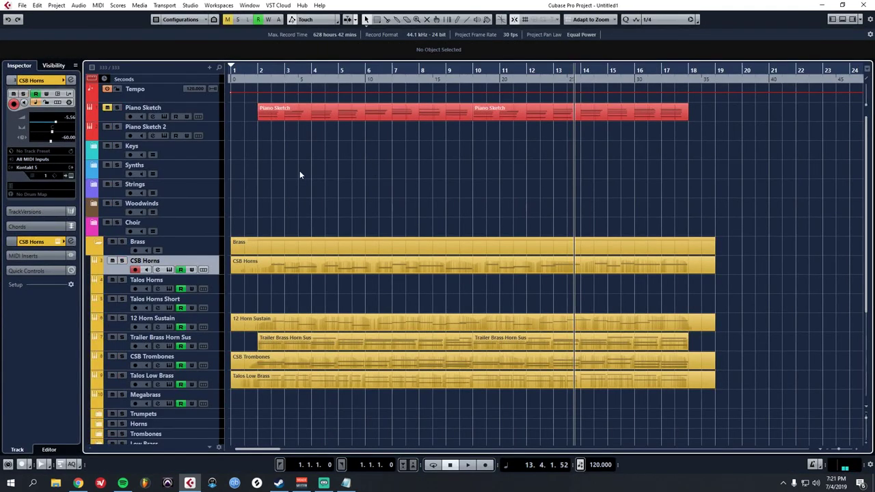
- Listen to the existing brass from bar 1 with the Talos Horns track armed, and record a horn melody on that track
{"action": "left_click", "coordinate": [144, 284]}
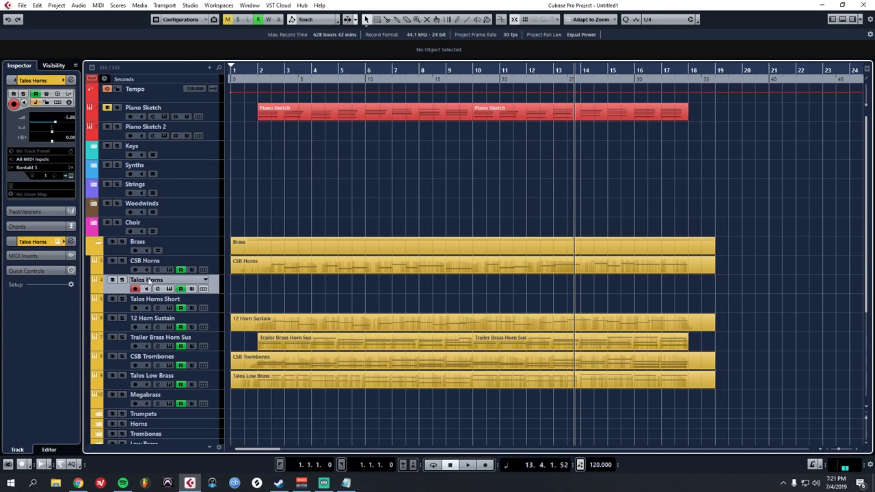
{"action": "left_click", "coordinate": [255, 71]}
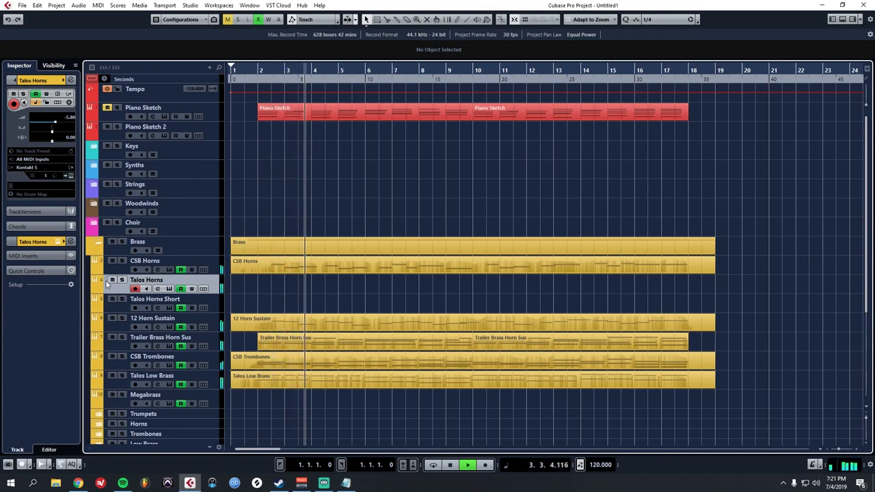
{"action": "key", "text": "space"}
{"action": "key", "text": "KP_Multiply"}
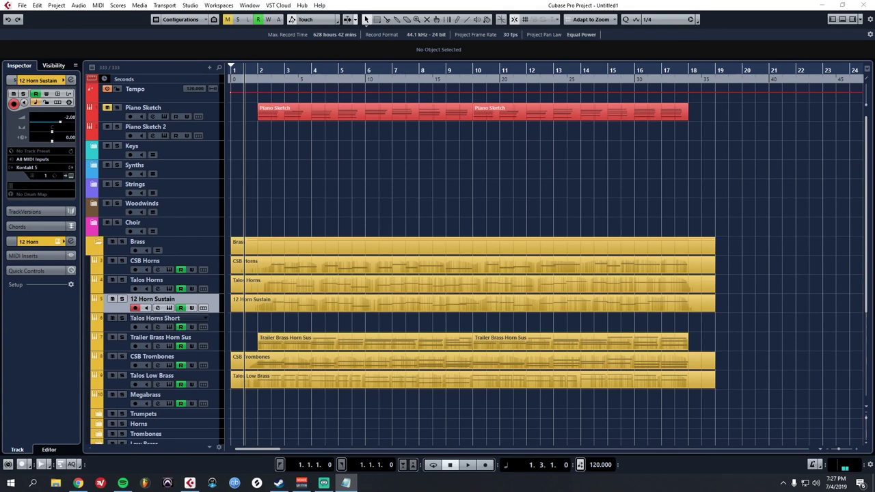
- Arm the Talos Horns Short track and raise its volume slightly while the brass plays
{"action": "left_click", "coordinate": [181, 321]}
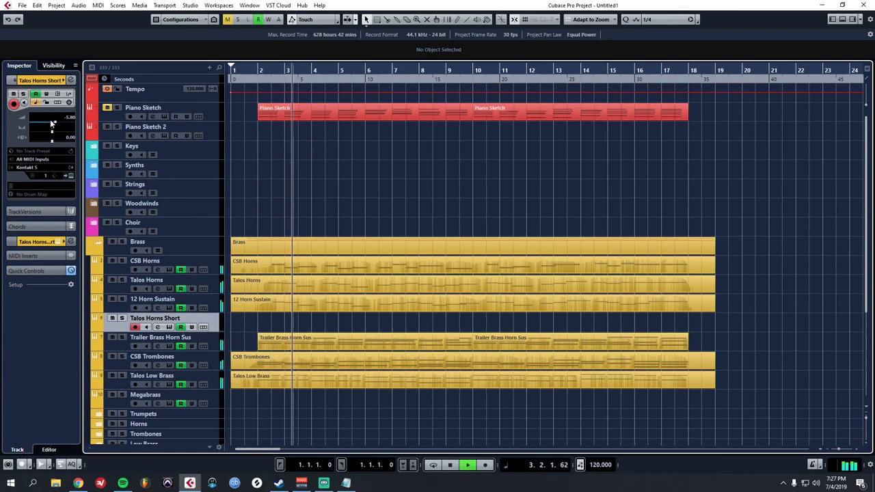
{"action": "scroll", "coordinate": [49, 122], "scroll_direction": "up", "scroll_amount": 4}
{"action": "key", "text": "space"}
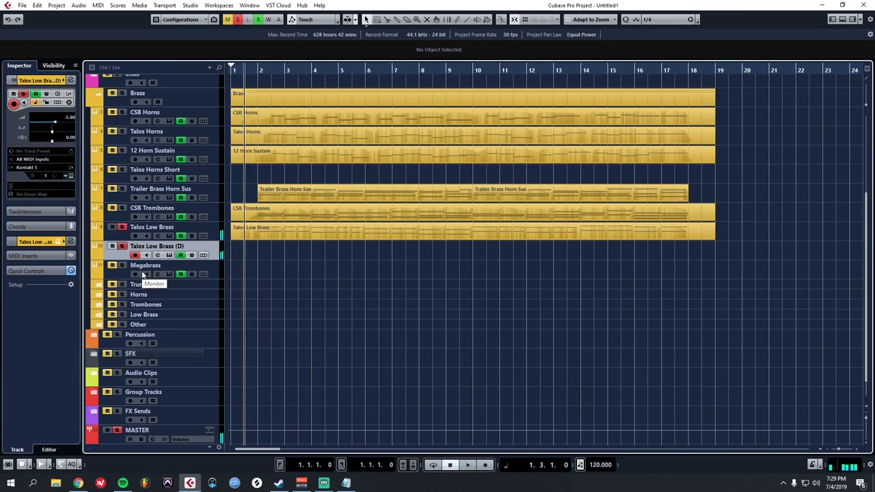
- Record short low brass accents on the Talos Low Brass (D) track from bar 1
{"action": "key", "text": "KP_Multiply"}
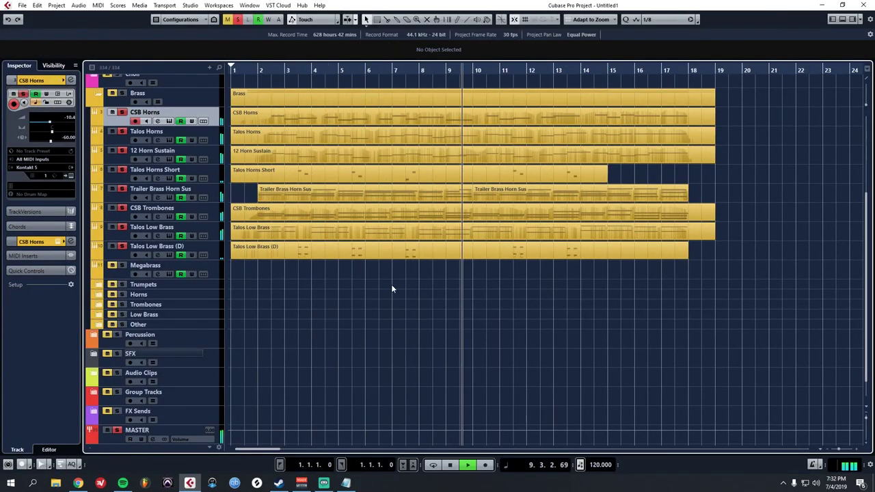
- Open the Talos Horns Short clip and examine the rising run of short notes in bar 9
{"action": "double_click", "coordinate": [486, 169]}
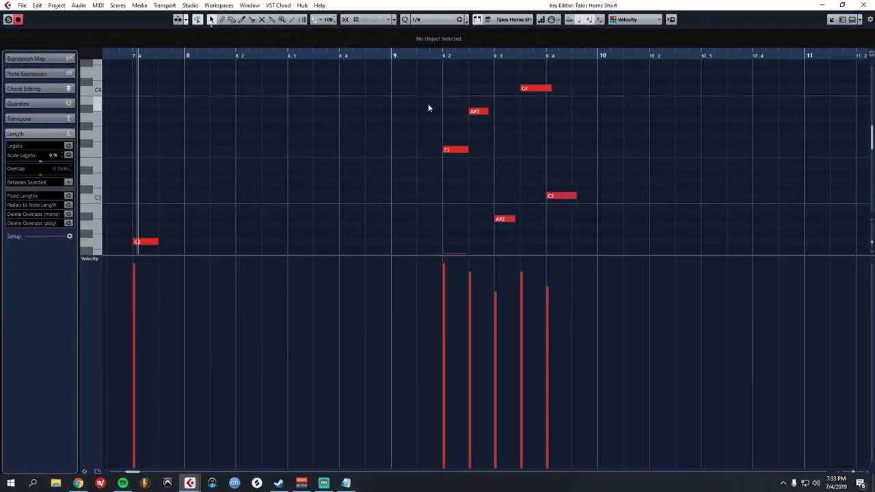
{"action": "scroll", "coordinate": [428, 107], "scroll_direction": "down", "scroll_amount": 3}
{"action": "left_click_drag", "start_coordinate": [453, 181], "coordinate": [405, 211]}
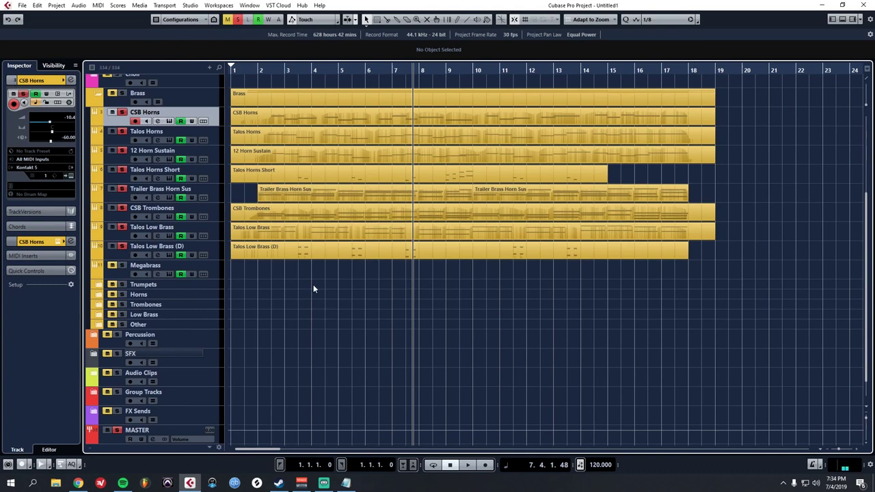
- Listen to the soloed brass tracks together from the middle of bar 1 to bar 18
{"action": "left_click", "coordinate": [248, 70]}
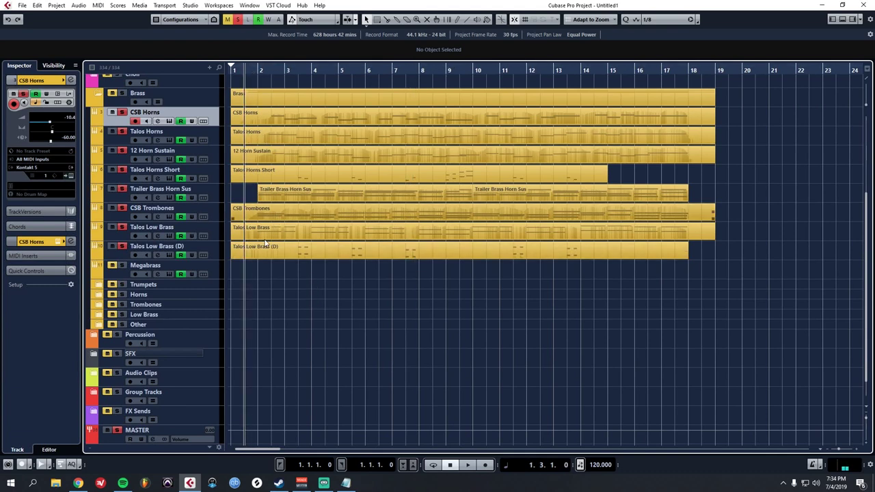
{"action": "key", "text": "space"}
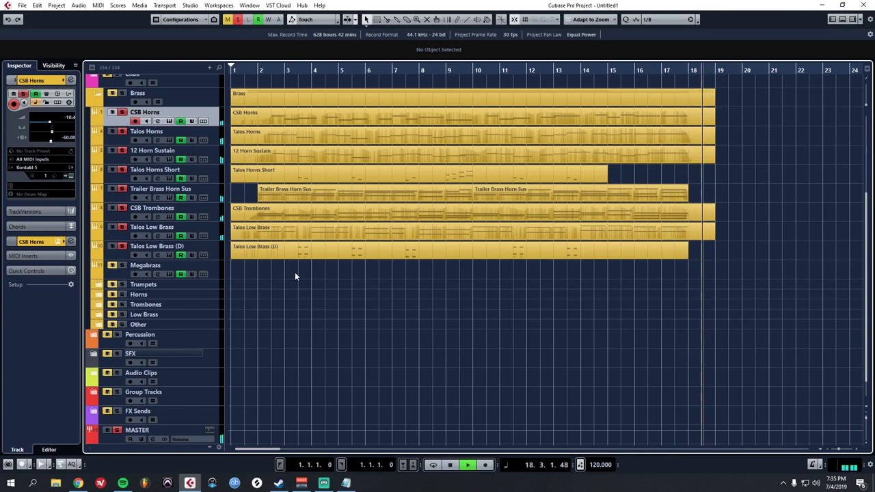
{"action": "key", "text": "space"}
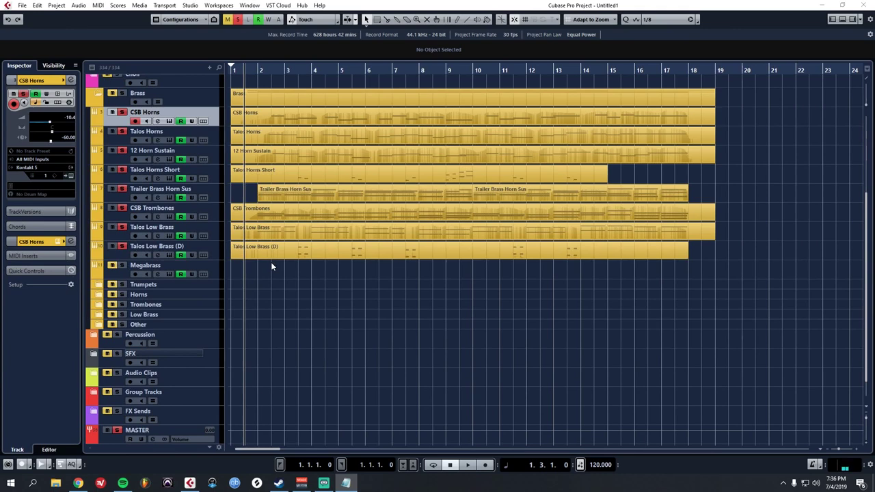
- Add the Megabrass track to the soloed brass, and open and reposition its instrument window
{"action": "left_click", "coordinate": [112, 267]}
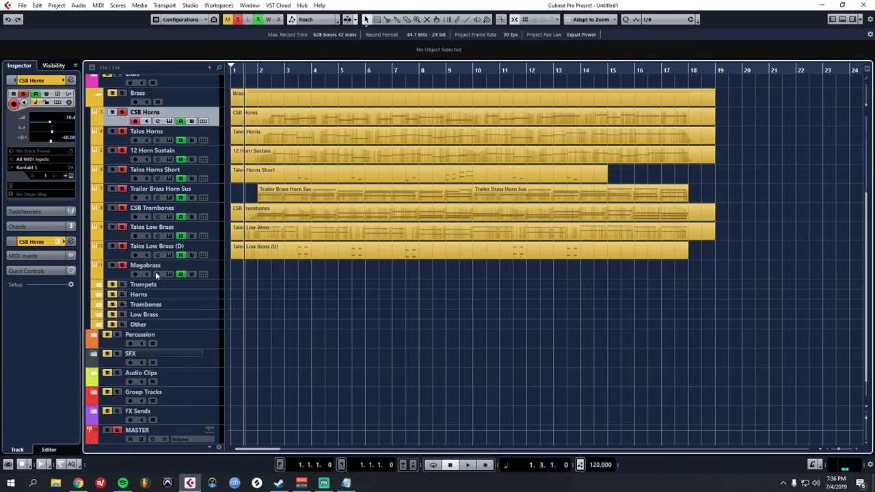
{"action": "left_click", "coordinate": [165, 270]}
{"action": "left_click_drag", "start_coordinate": [389, 0], "coordinate": [445, 54]}
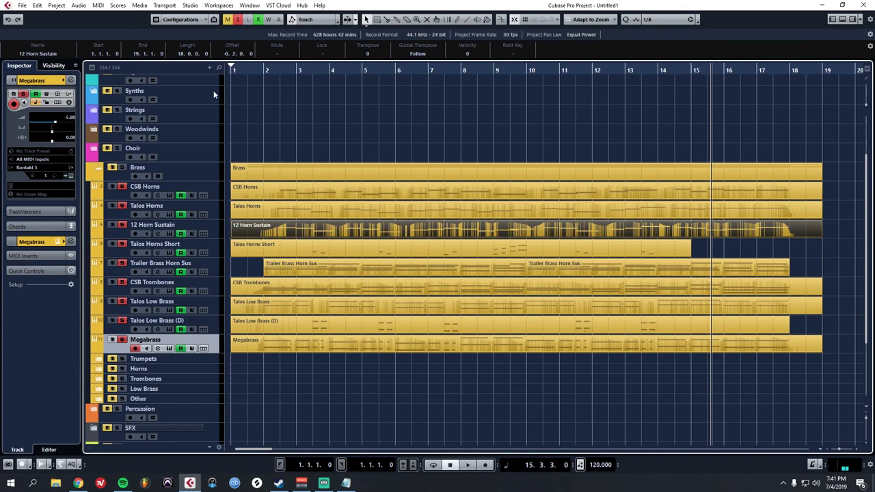
- Play the brass section with the Megabrass layer from the middle of bar 1 to bar 18
{"action": "left_click", "coordinate": [247, 68]}
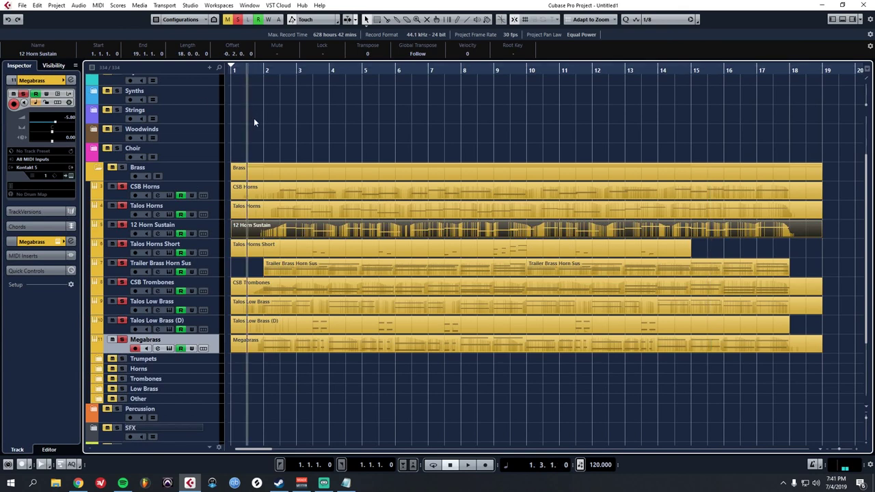
{"action": "key", "text": "space"}
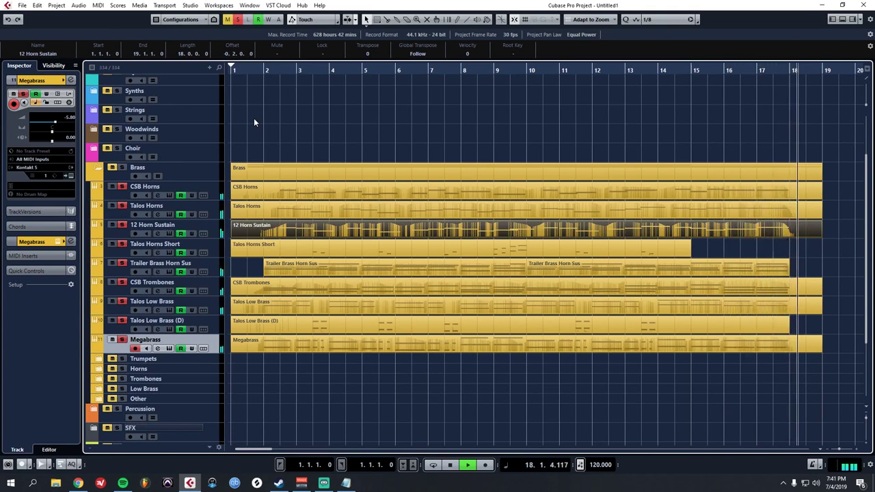
{"action": "key", "text": "space"}
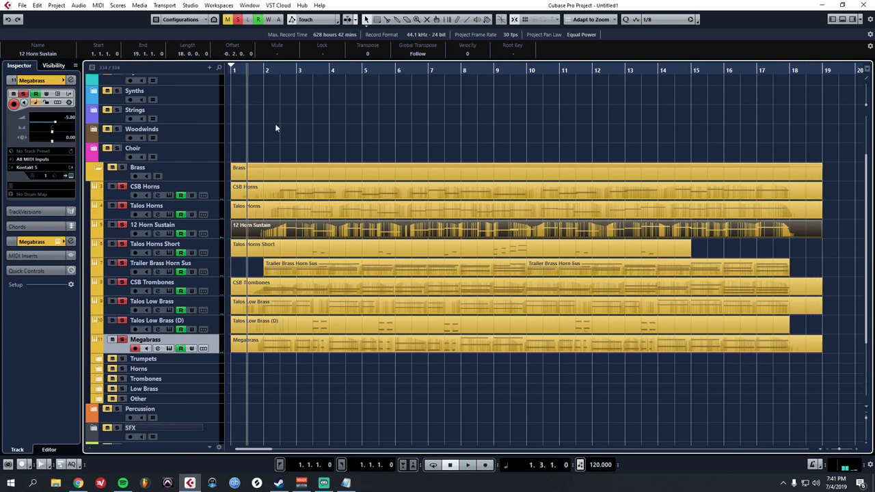
- Place an Angry Trumpet track above Talos Horns Short and check its Angry Brass - Trumpets patch in Kontakt
{"action": "left_click", "coordinate": [148, 244]}
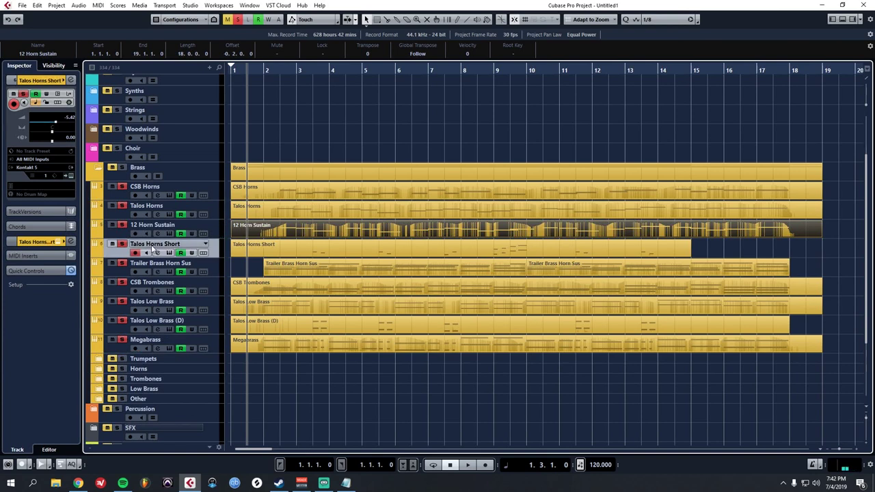
{"action": "left_click", "coordinate": [414, 254]}
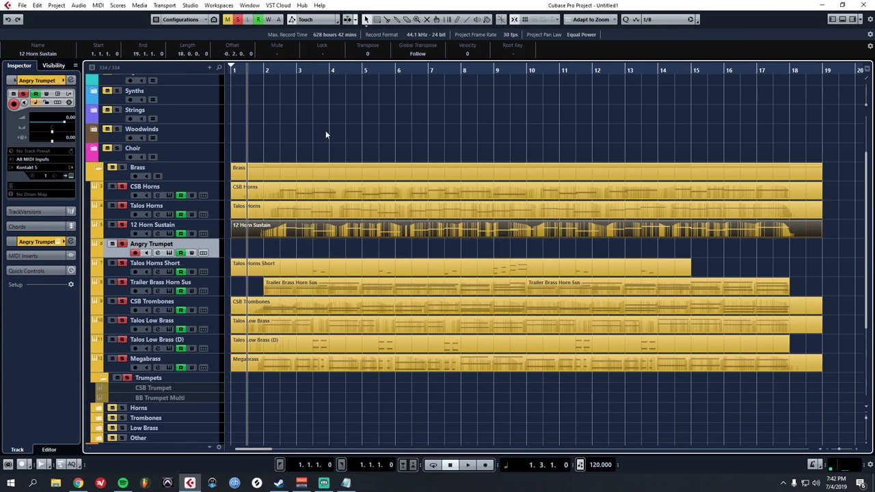
{"action": "key", "text": "e"}
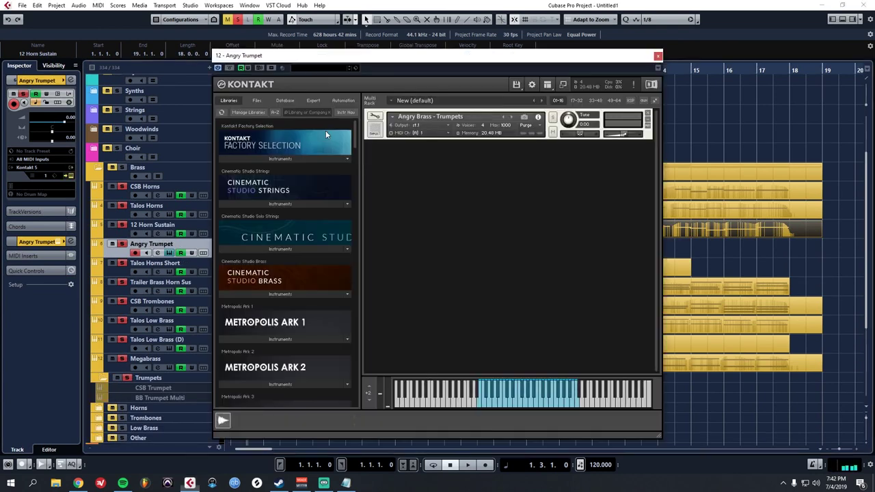
{"action": "left_click_drag", "start_coordinate": [414, 56], "coordinate": [450, 66]}
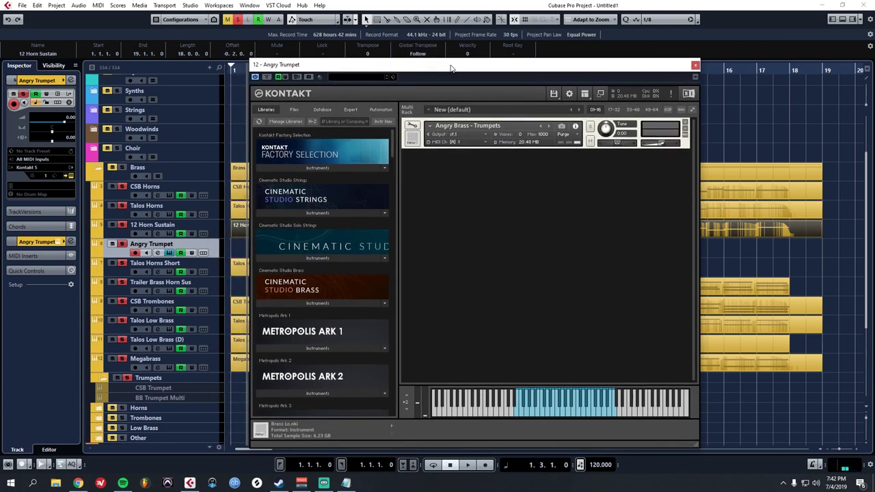
{"action": "left_click", "coordinate": [232, 422]}
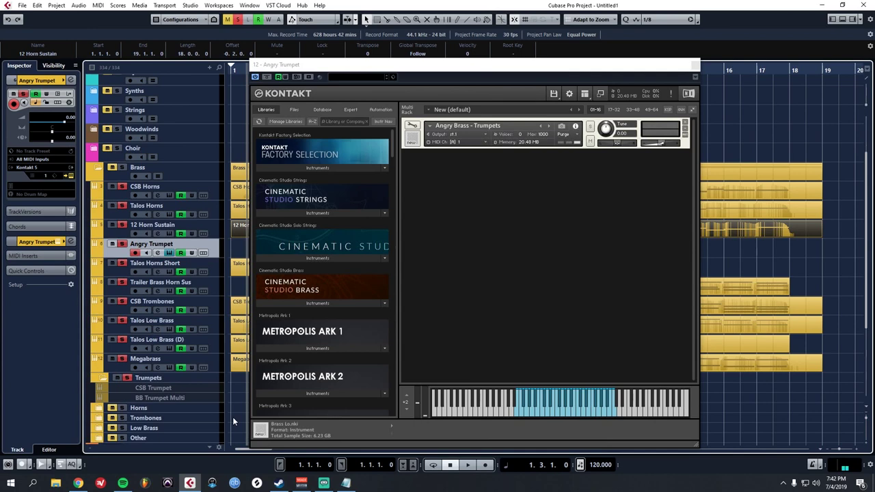
{"action": "left_click", "coordinate": [695, 66]}
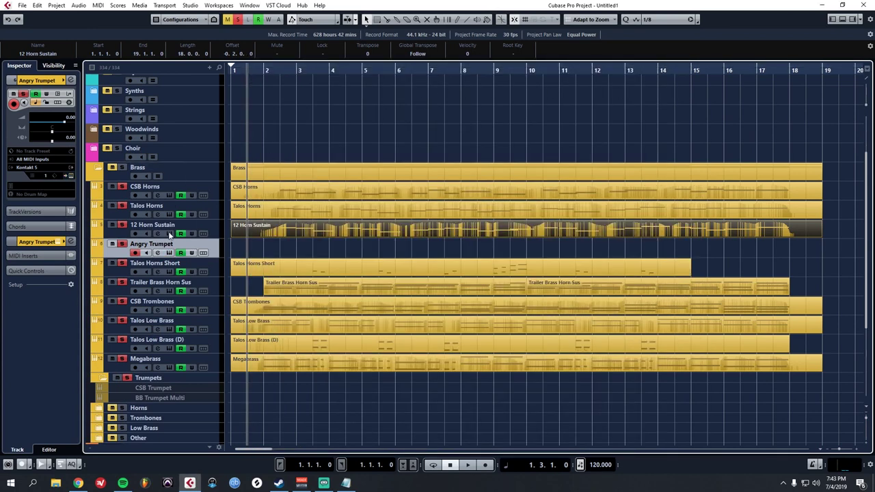
- Lower the Angry Trumpet track's volume during playback and record a rising trumpet line on it from bar 7
{"action": "left_click", "coordinate": [52, 121]}
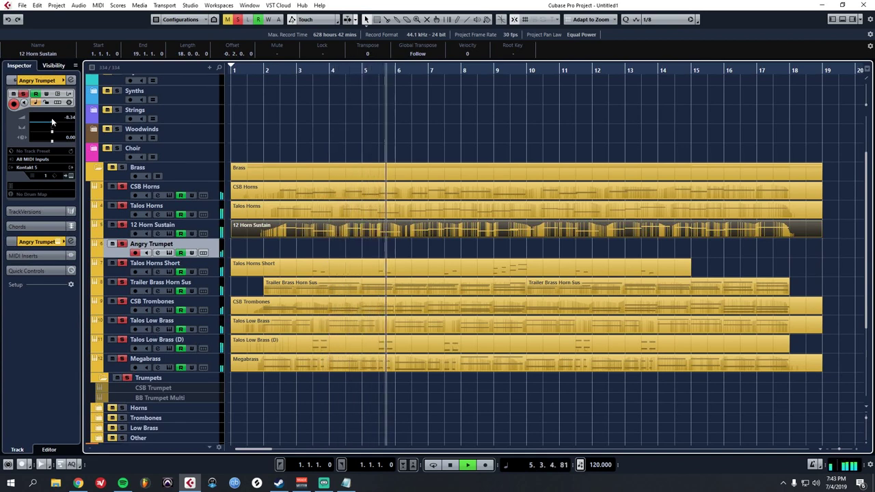
{"action": "key", "text": "space"}
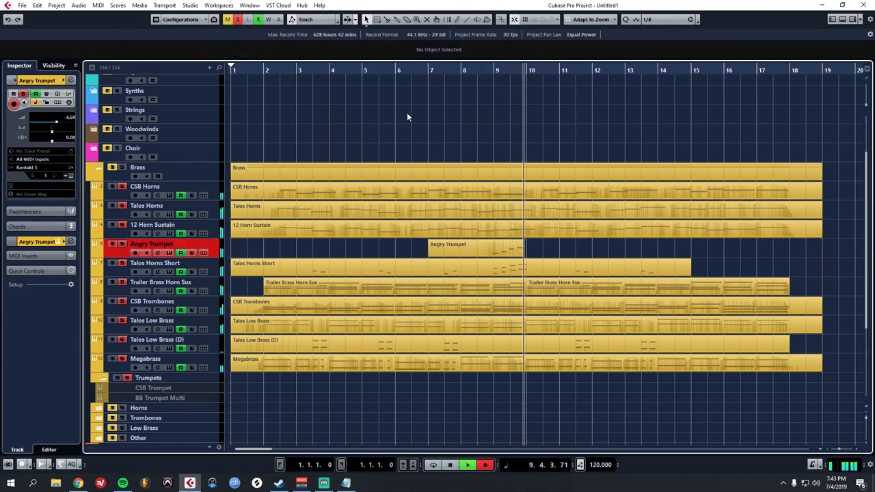
- Open the Angry Trumpet clip to check its notes, and listen to the whole brass section from the middle of bar 1
{"action": "double_click", "coordinate": [478, 247]}
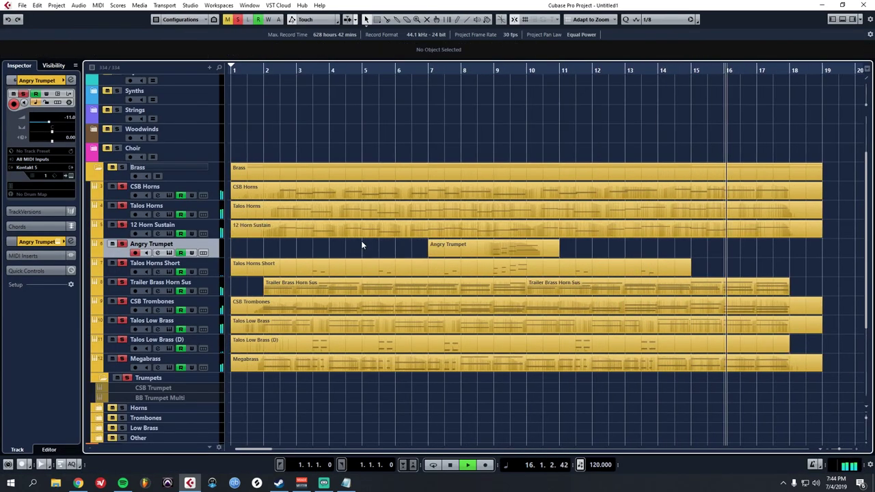
{"action": "key", "text": "space"}
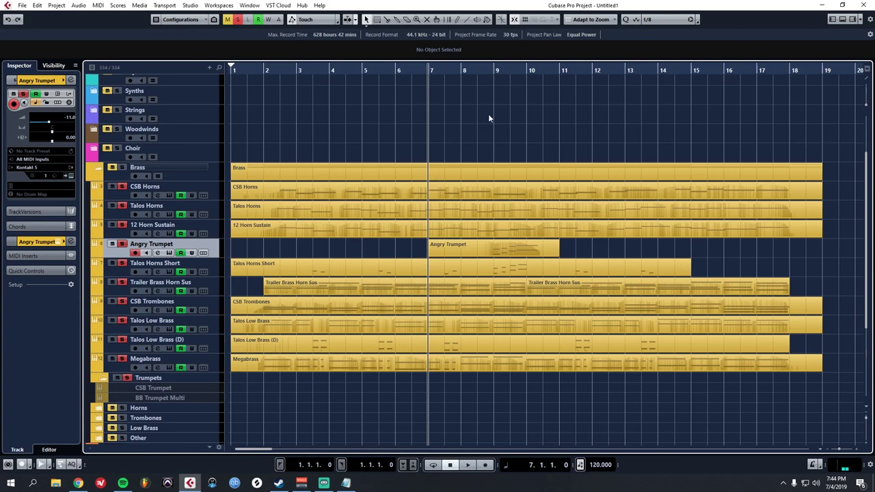
{"action": "left_click", "coordinate": [249, 70]}
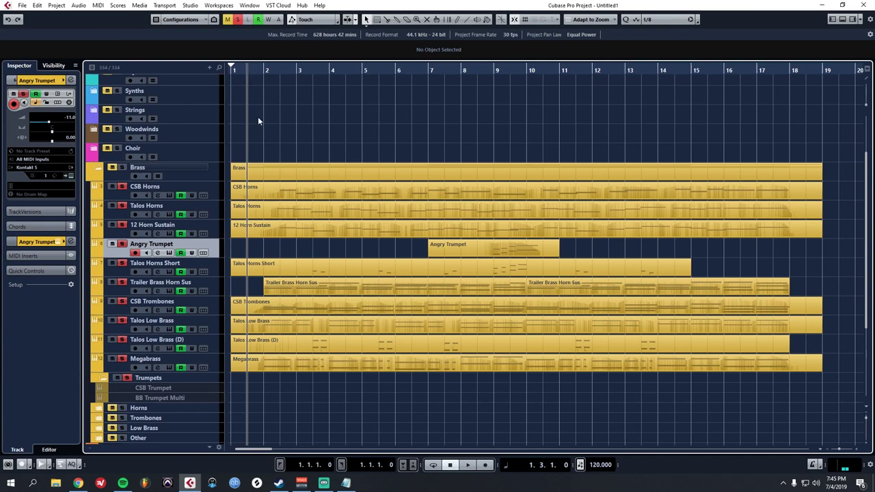
{"action": "key", "text": "space"}
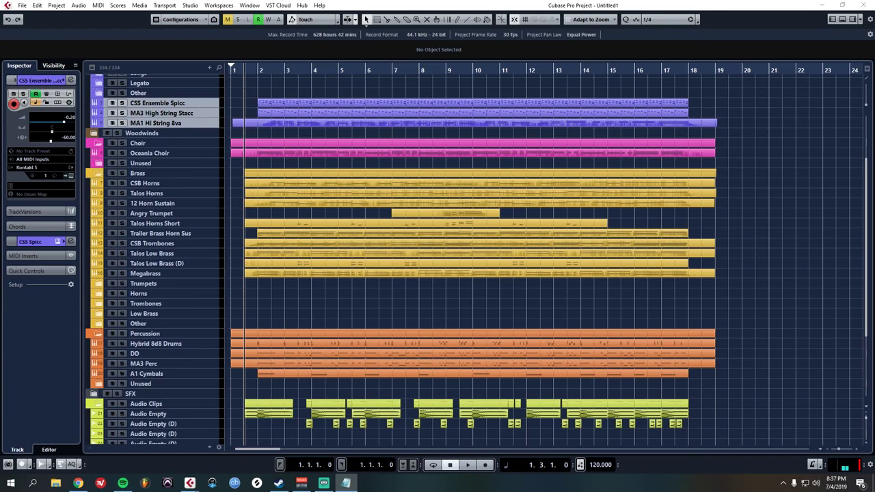
- Play the full arrangement of strings, choir, brass, percussion and audio clips from the middle of bar 1
{"action": "left_click", "coordinate": [237, 295]}
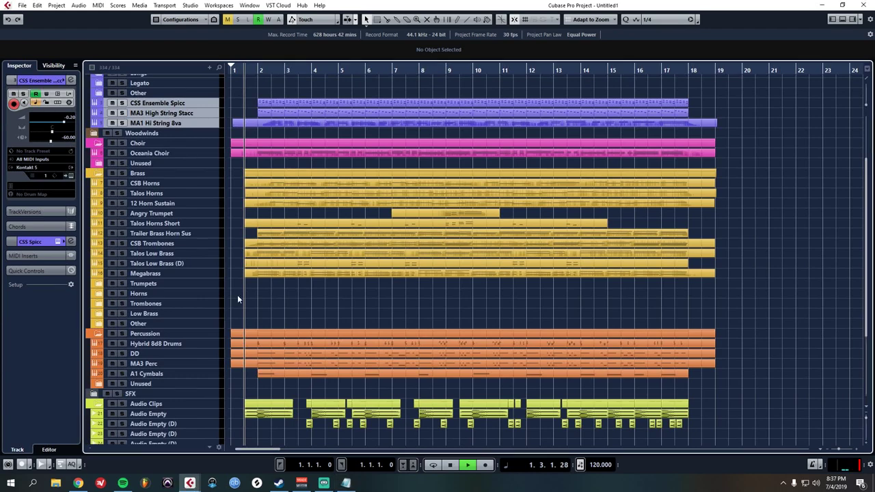
{"action": "key", "text": "space"}
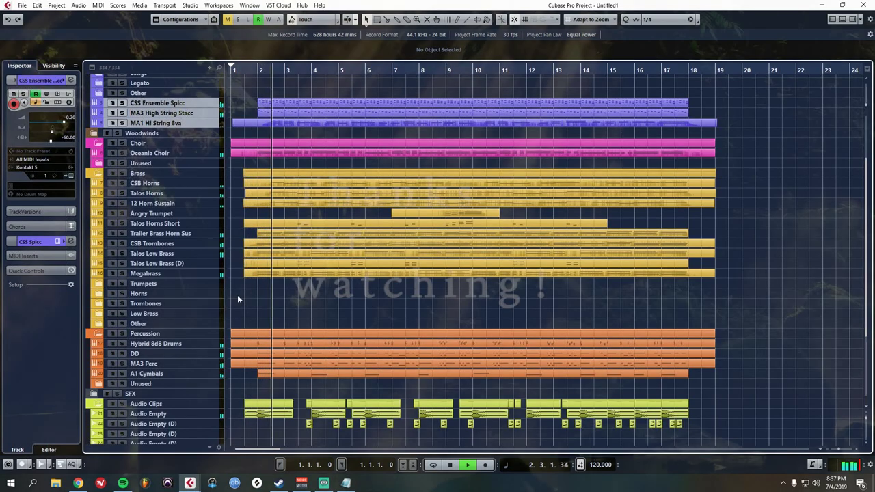